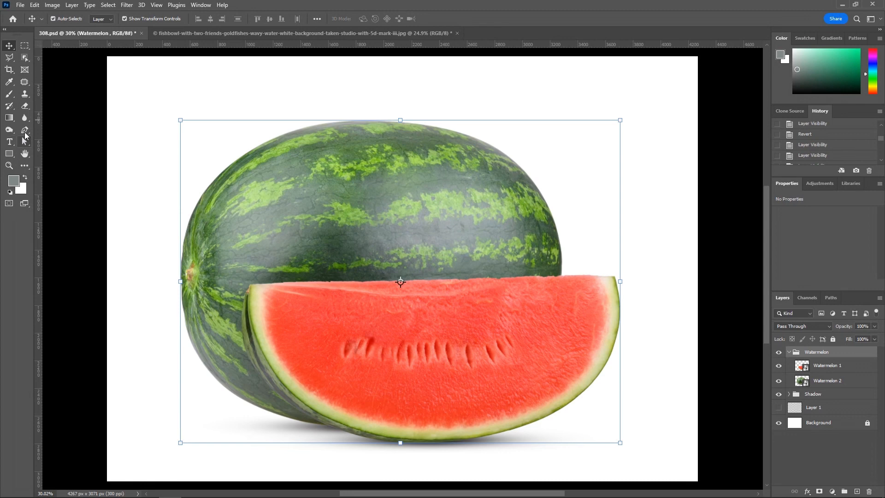
Start a Pen path just above the slice's left corner and curve it along the inner rind edge to the bottom middle.
left_click(24, 131)
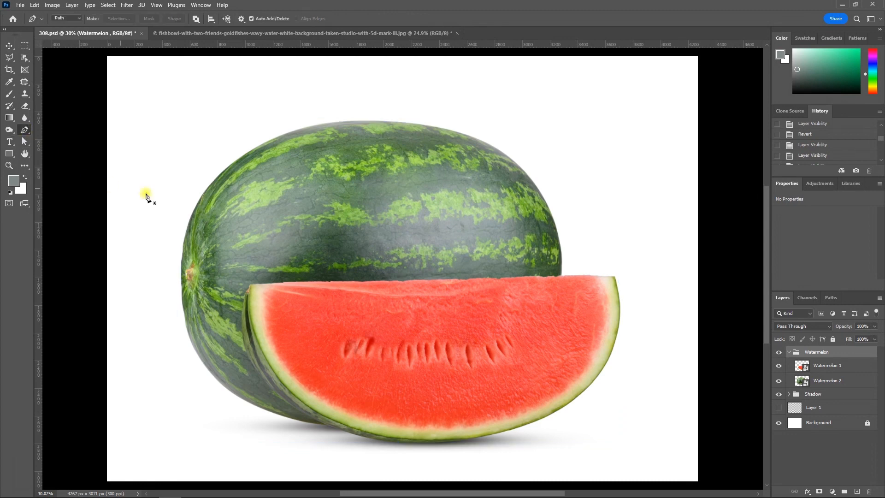
scroll(173, 196, "down", 3)
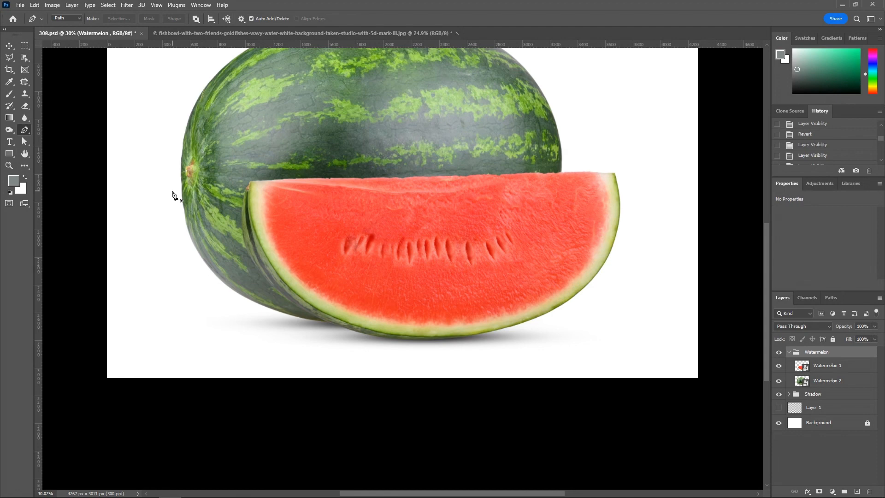
scroll(357, 263, "up", 3)
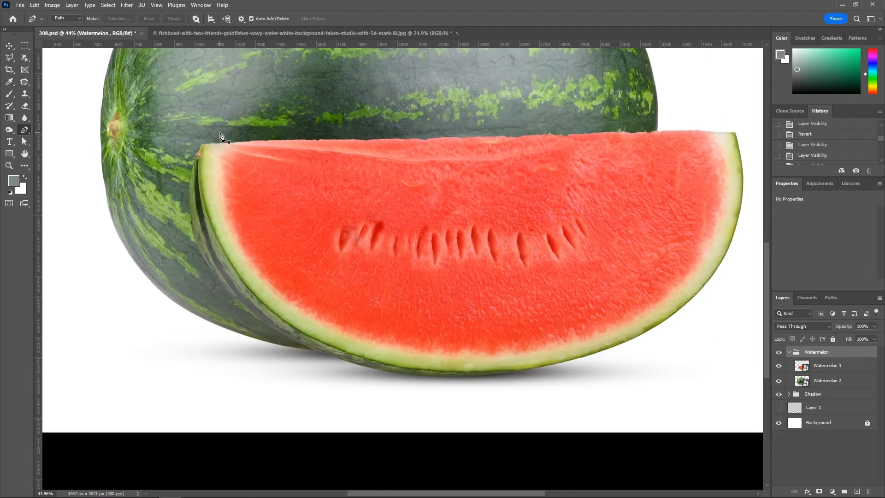
left_click_drag(220, 132, 219, 176)
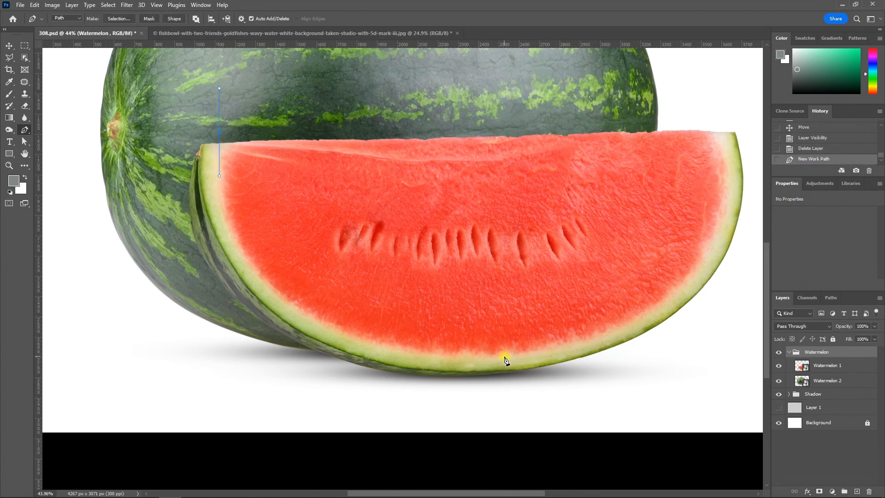
left_click_drag(504, 357, 699, 347)
left_click_drag(308, 358, 204, 360)
mouse_move(484, 347)
left_mouse_down()
mouse_move(261, 347)
mouse_move(495, 359)
mouse_move(487, 354)
left_mouse_up()
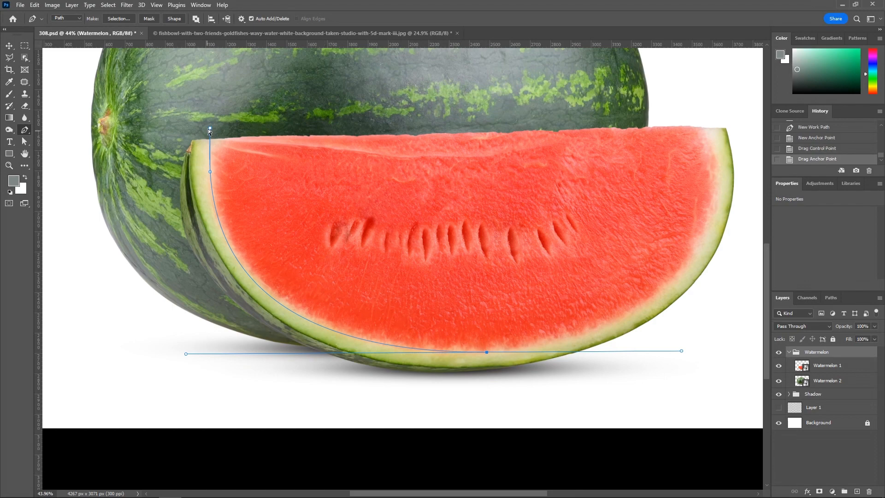
left_click_drag(210, 128, 208, 130)
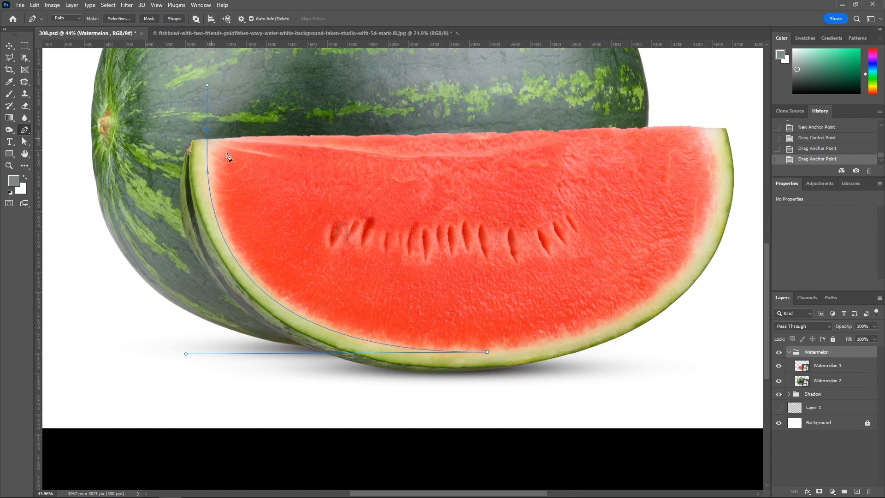
Continue the path along the inner rind to just above the slice's right corner and close it across the top of the red flesh.
left_click_drag(529, 257, 333, 252)
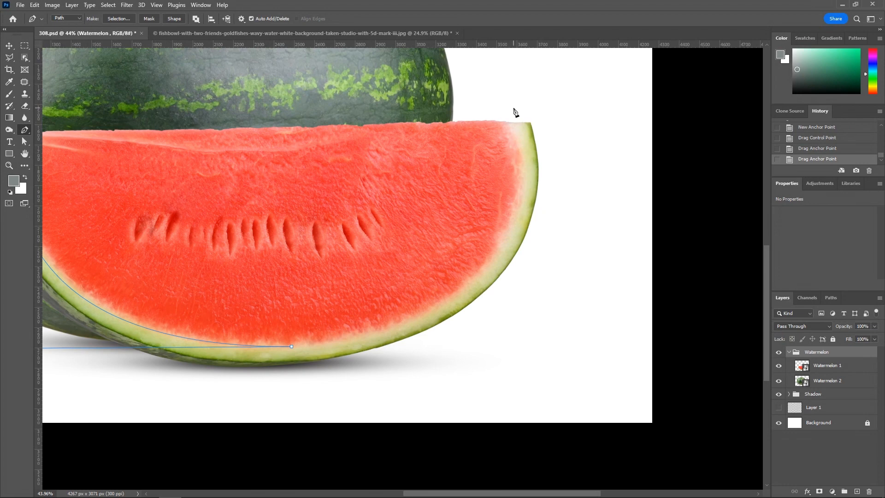
left_click_drag(507, 106, 489, 60)
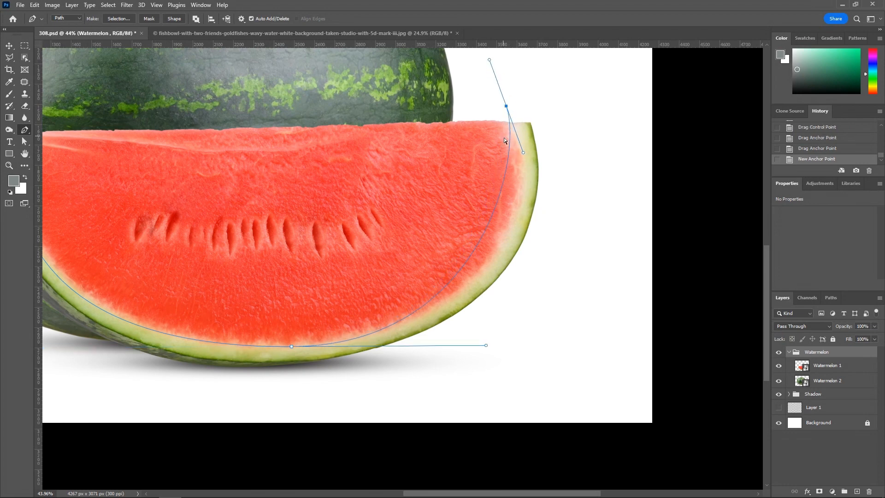
left_click_drag(524, 154, 564, 186)
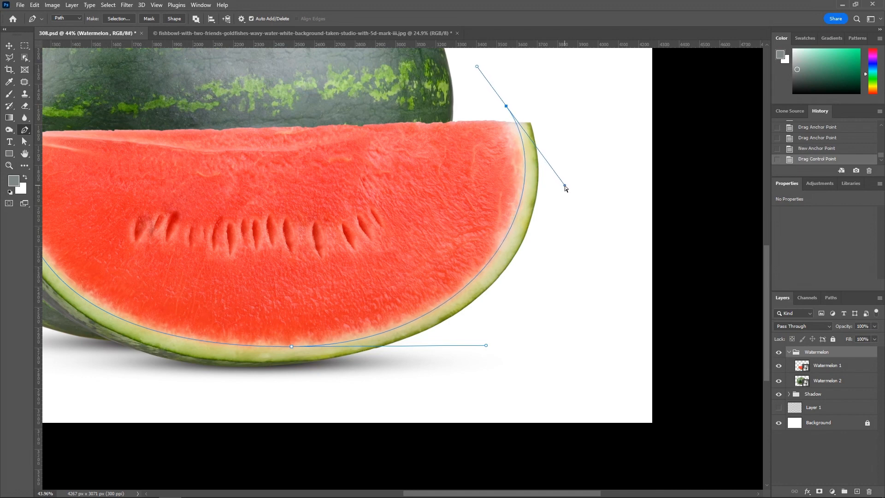
left_click(507, 106, "alt")
left_click_drag(266, 130, 461, 145)
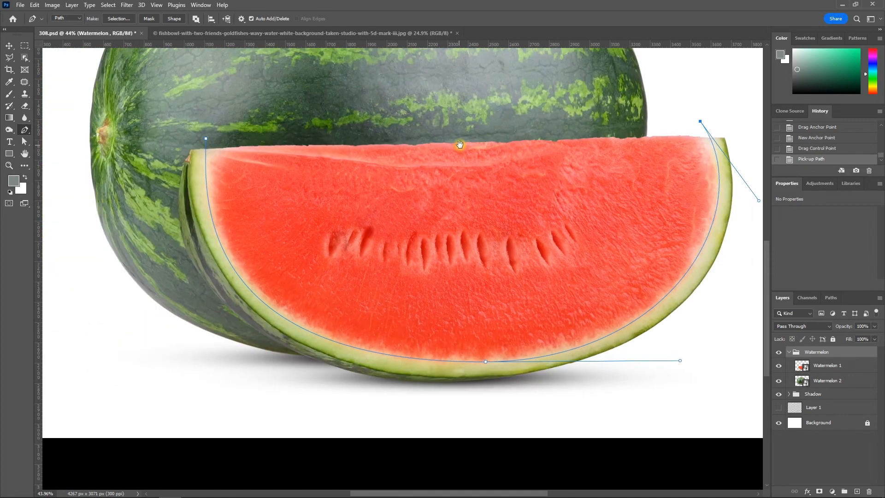
left_click(208, 139)
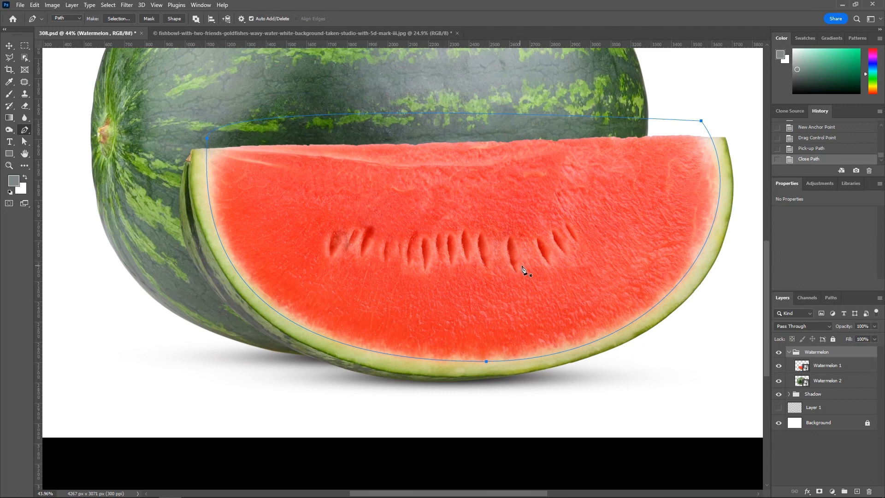
Duplicate the Watermelon 1 layer and hide the original.
left_click_drag(850, 369, 857, 490)
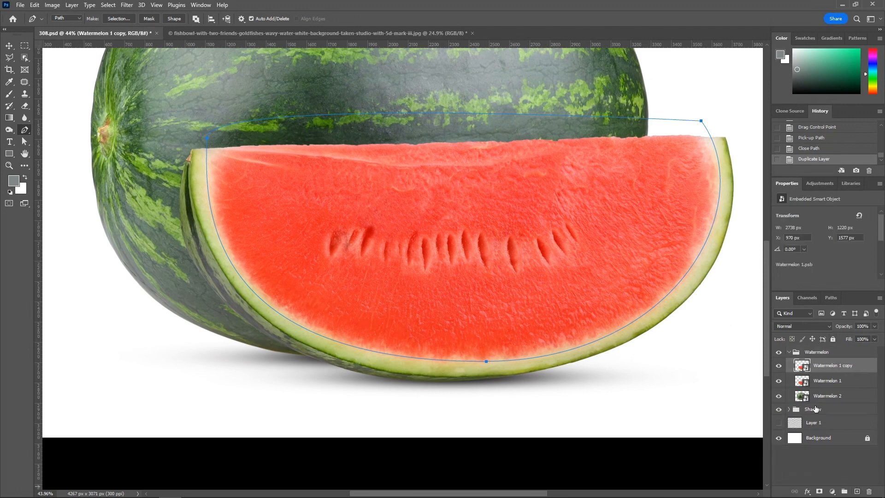
left_click(779, 380)
Convert the closed path to a selection and rasterize the Watermelon 1 copy layer for use with the Eraser.
key("ctrl+Return")
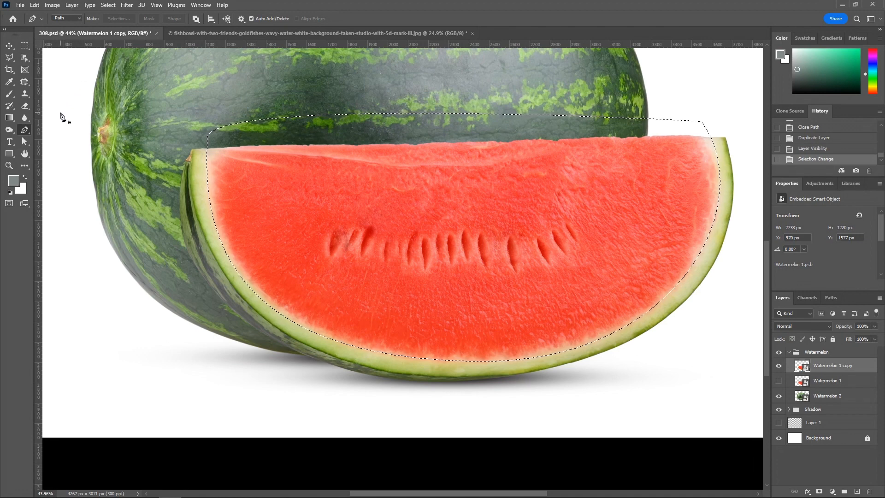
left_click(25, 107)
left_click(218, 168)
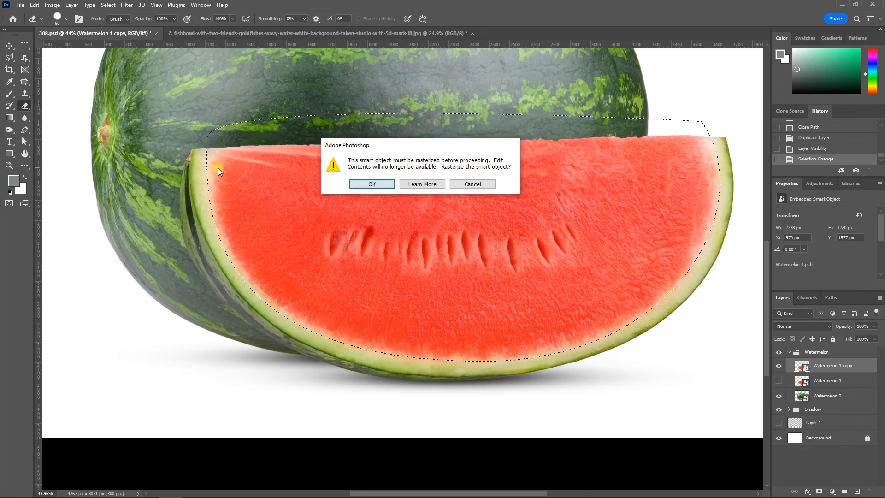
key("Return")
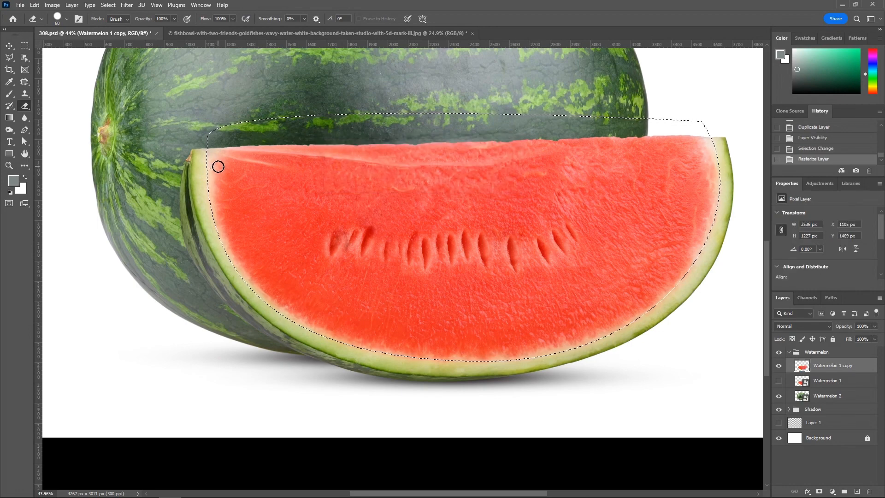
Erase all the red flesh inside the selection with the eraser enlarged to 300 px, leaving only the rind, and deselect.
key("bracketright")
key("bracketright")
key("bracketright")
key("bracketright")
key("bracketright")
key("bracketright")
key("bracketright")
key("bracketright")
mouse_move(219, 163)
left_mouse_down()
mouse_move(233, 197)
mouse_move(215, 149)
mouse_move(226, 230)
mouse_move(235, 176)
mouse_move(244, 258)
left_mouse_up()
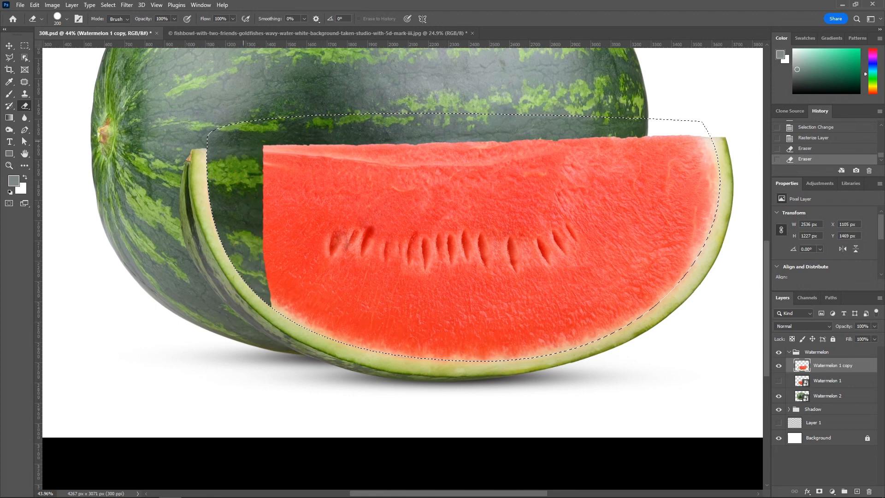
key("bracketright")
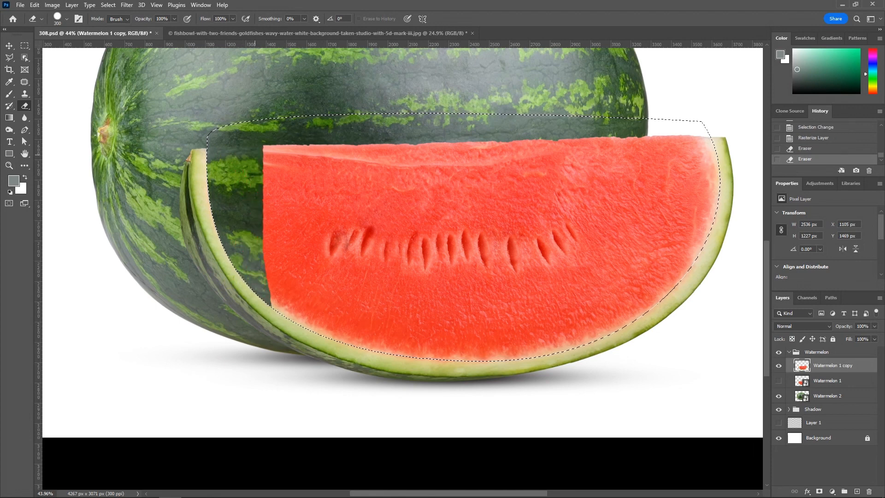
mouse_move(276, 148)
left_mouse_down()
mouse_move(540, 146)
mouse_move(710, 156)
mouse_move(452, 173)
mouse_move(290, 198)
mouse_move(599, 226)
mouse_move(692, 215)
mouse_move(322, 254)
mouse_move(368, 286)
mouse_move(682, 272)
mouse_move(350, 305)
mouse_move(313, 328)
mouse_move(655, 322)
mouse_move(397, 351)
mouse_move(337, 346)
left_mouse_up()
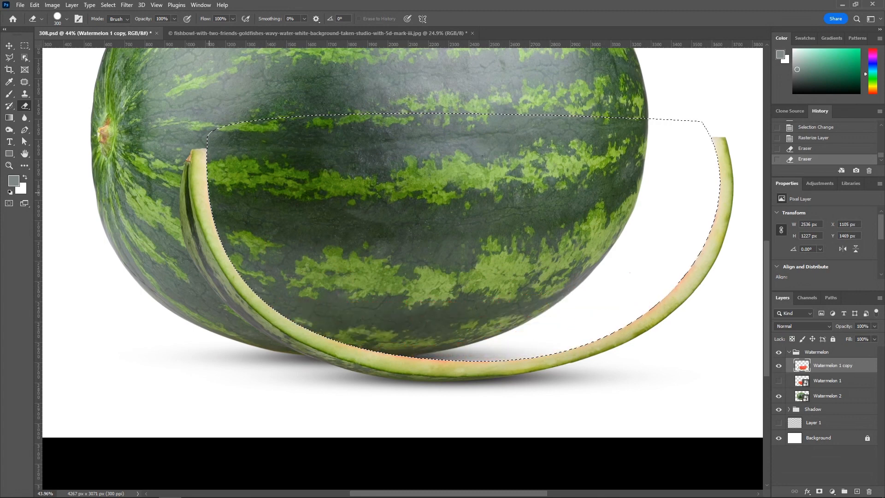
left_click_drag(210, 193, 217, 194)
key("ctrl+d")
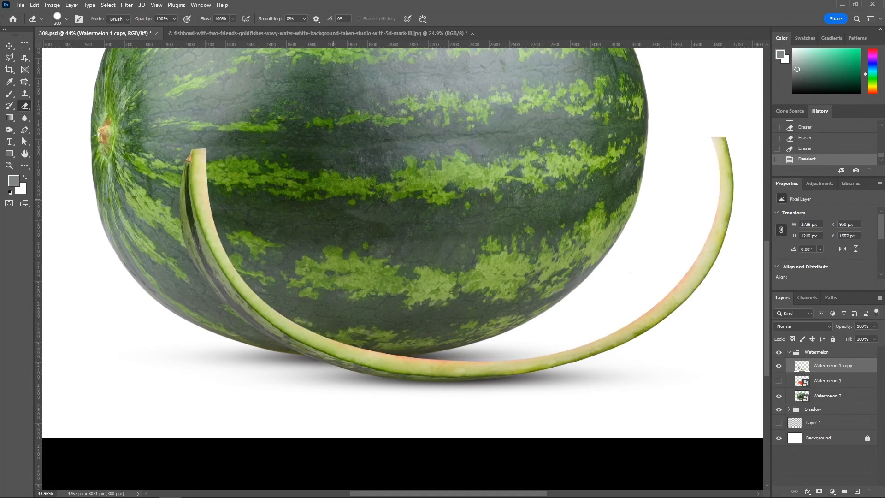
Switch to the fishbowl document and select the water-filled part of the bowl with the Object Selection tool.
key("v")
key("ctrl+0")
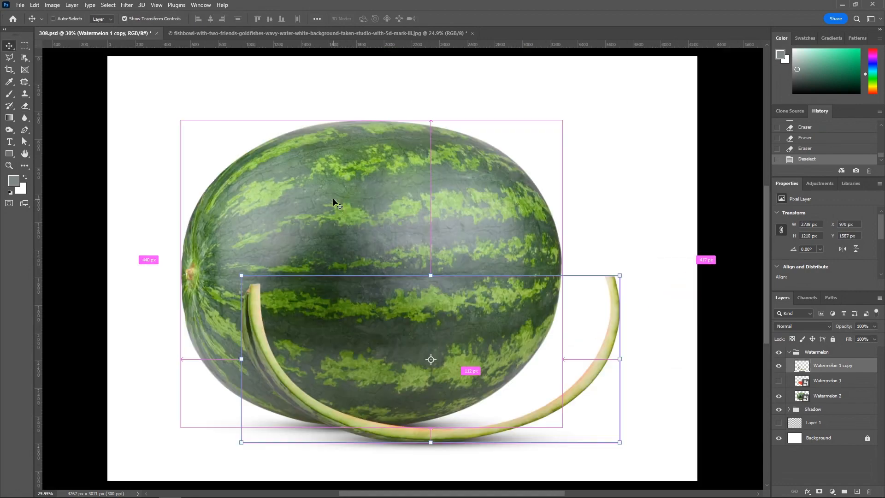
left_click(376, 166)
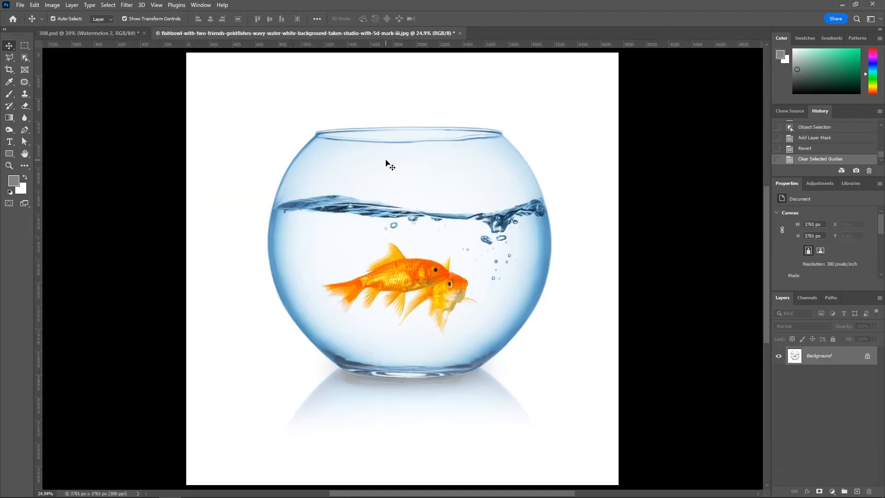
key("ctrl+Tab")
scroll(414, 278, "up", 2)
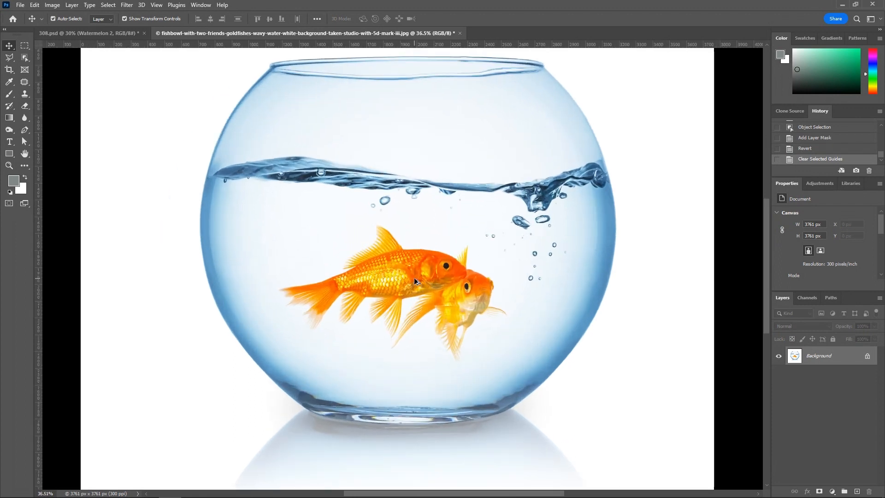
left_click(25, 57)
left_click_drag(180, 142, 636, 431)
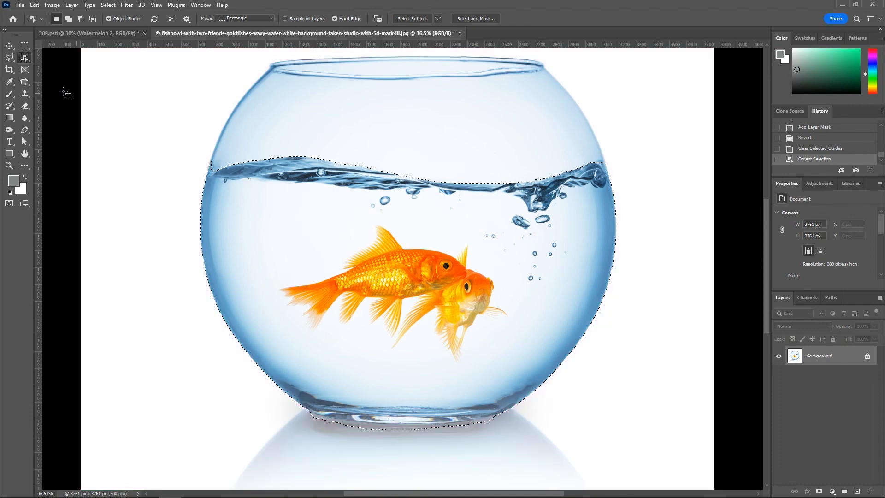
left_click(9, 46)
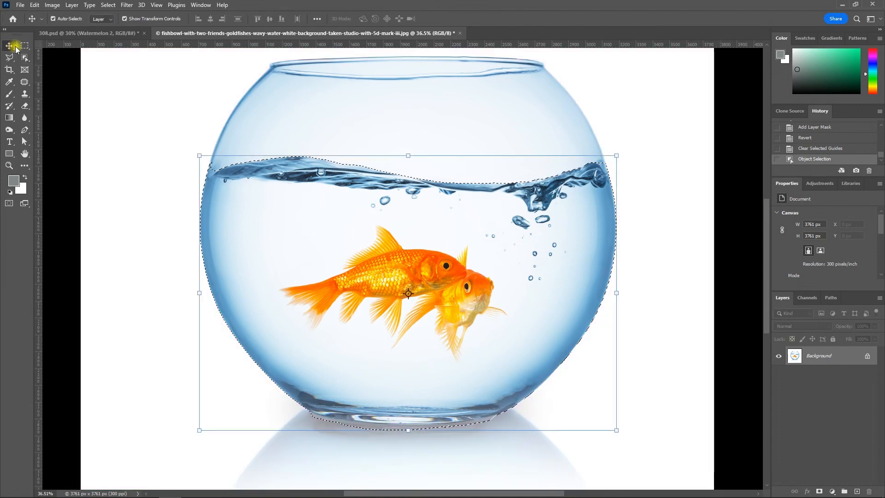
Isolate the selected water on a masked copy of the Background layer and hide the original Background.
left_click_drag(846, 355, 858, 491)
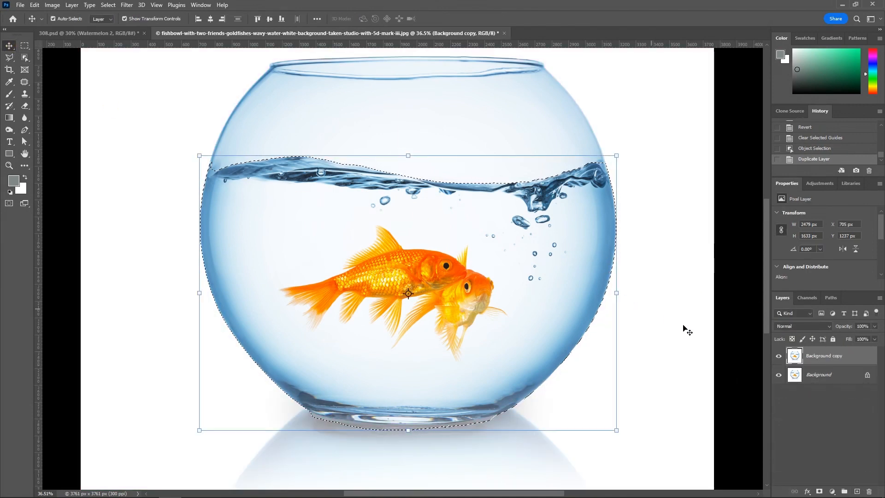
left_click(819, 492)
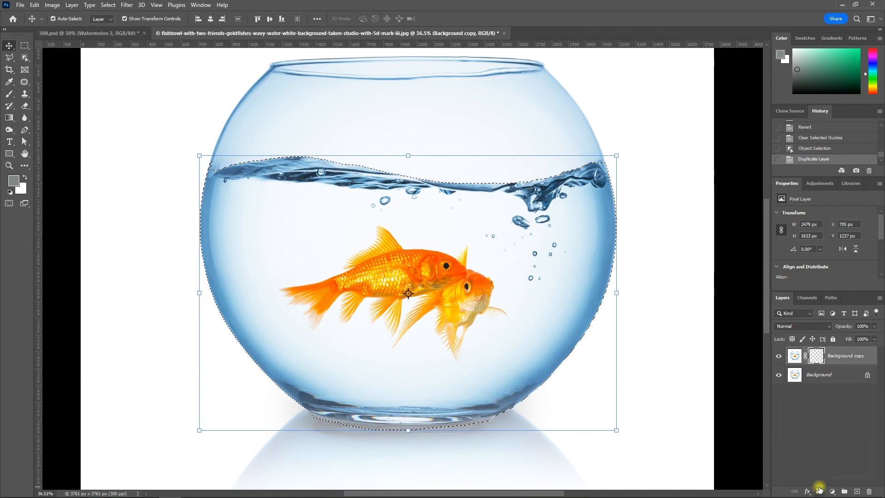
left_click(779, 376)
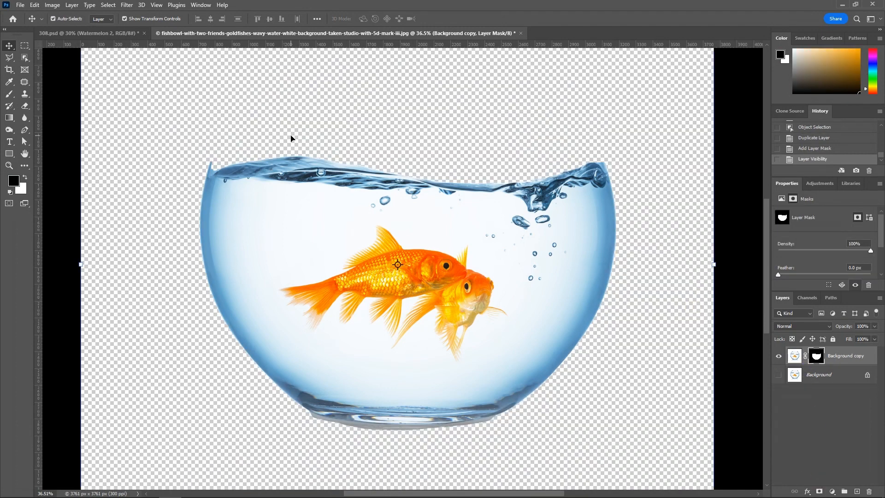
Apply the layer mask permanently to the Background copy layer.
scroll(203, 150, "up", 5)
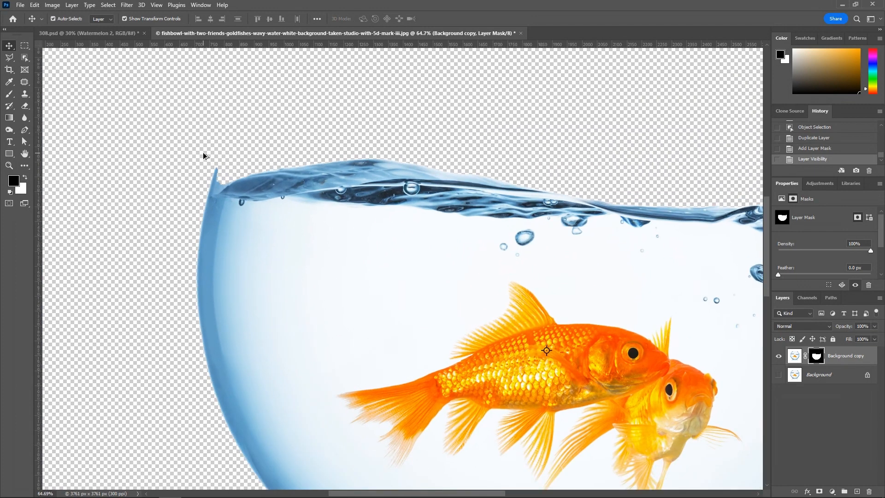
left_click_drag(814, 360, 870, 493)
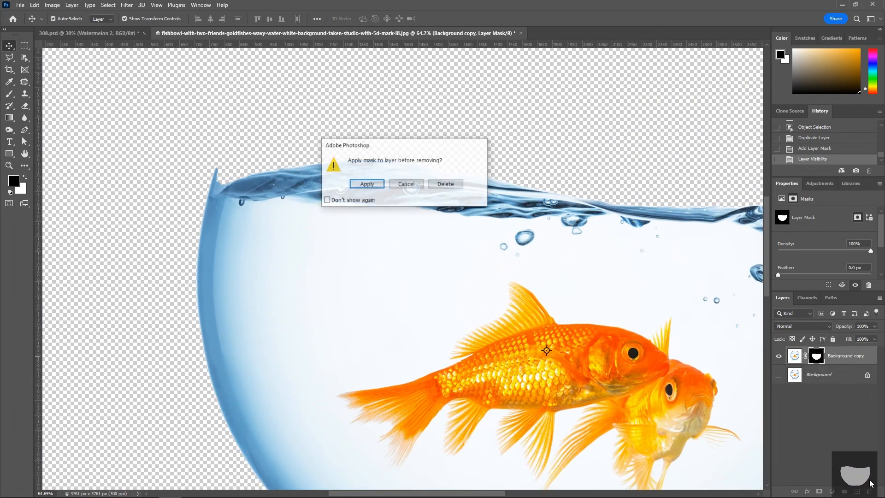
left_click(367, 184)
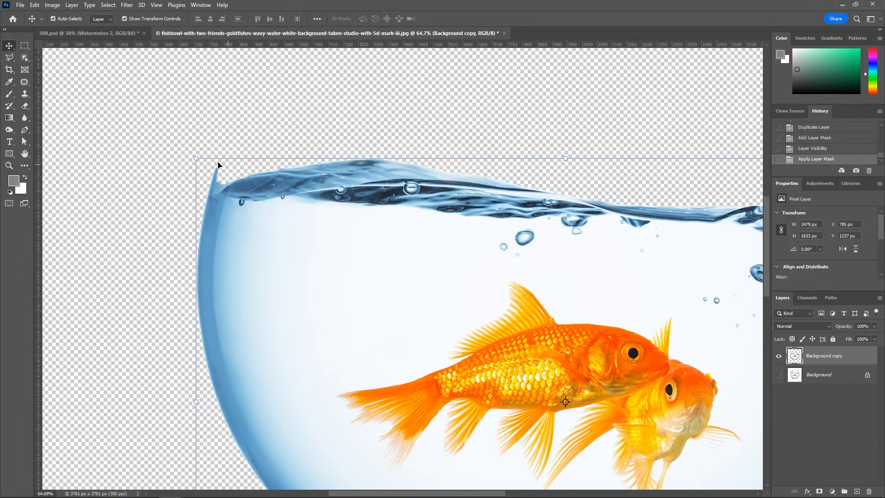
Erase the leftover glass spike above the water's left edge with a 90 px eraser.
key("e")
scroll(216, 163, "up", 4)
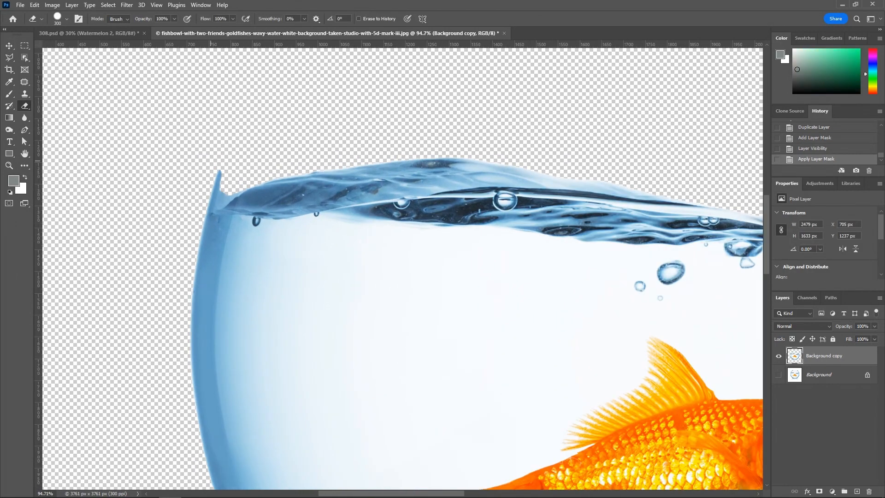
left_click_drag(213, 169, 197, 203)
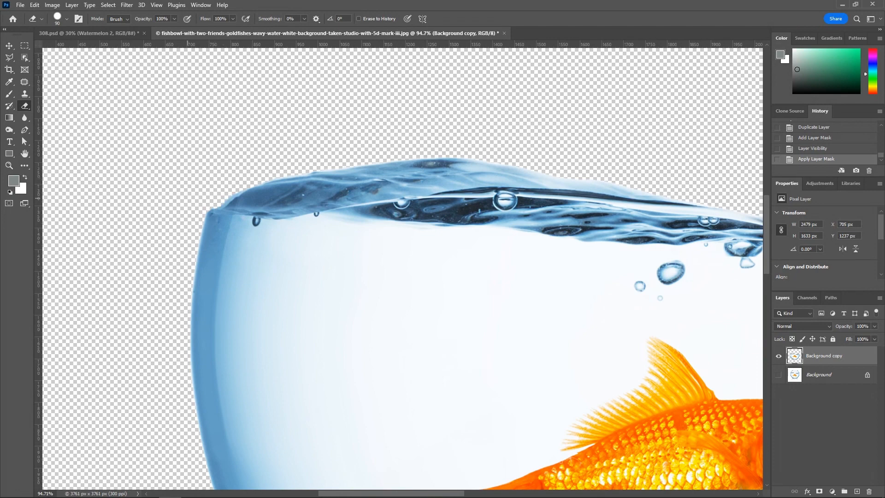
left_click(197, 197)
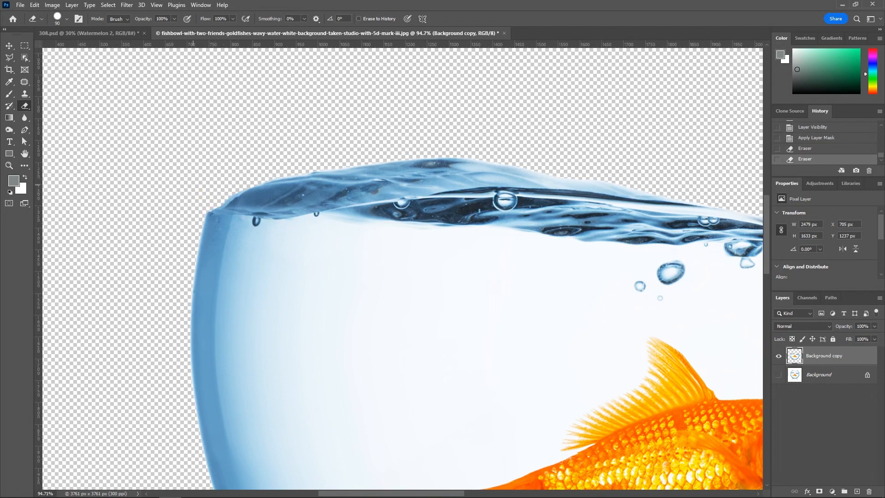
Erase the leftover glass corner above the water's right edge on the Background copy layer with the Eraser.
scroll(165, 192, "down", 4)
scroll(528, 183, "up", 2)
scroll(529, 183, "up", 5)
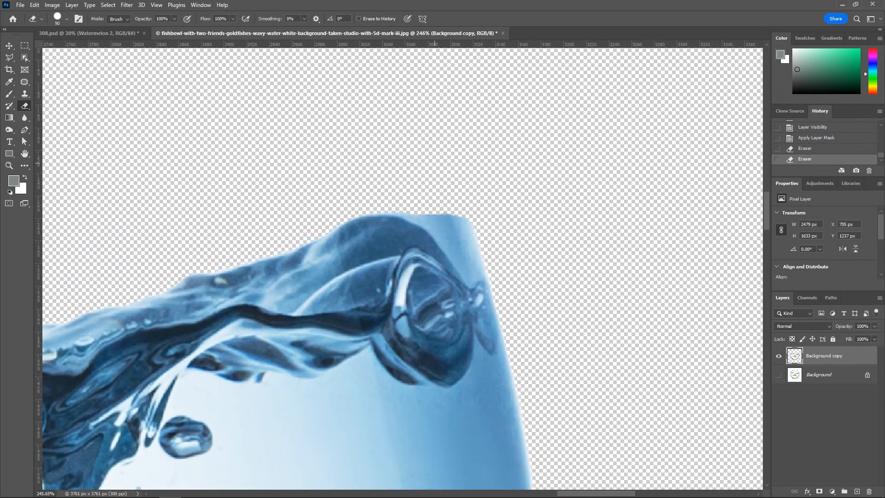
left_click(490, 188)
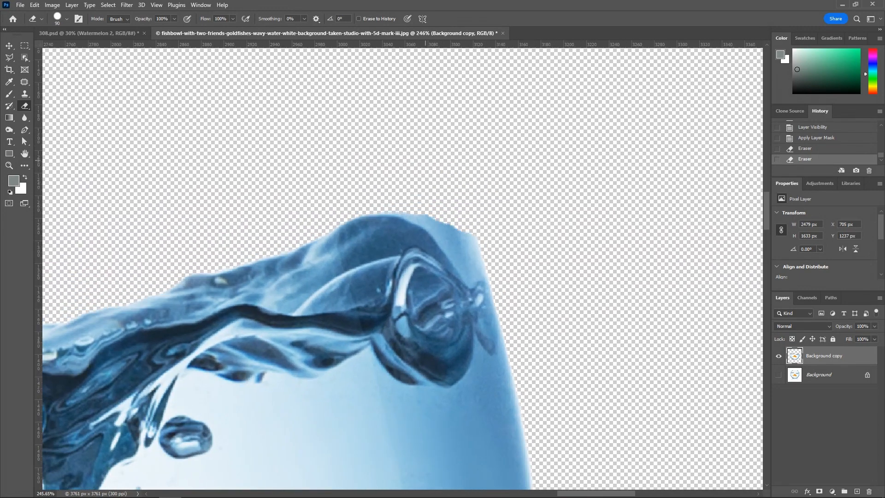
left_click_drag(432, 170, 467, 179)
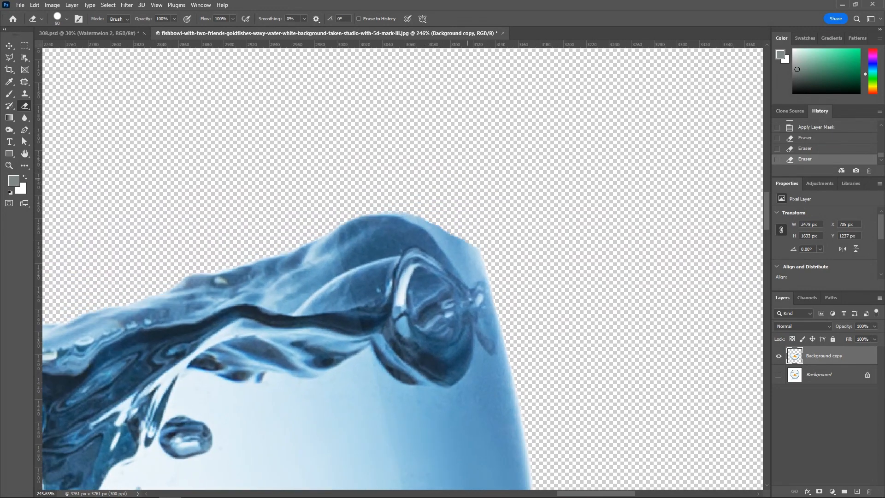
left_click(466, 184)
Move the cut-out fishbowl water into the 308.psd document and place it over the empty rind slice.
scroll(567, 217, "down", 10)
key("v")
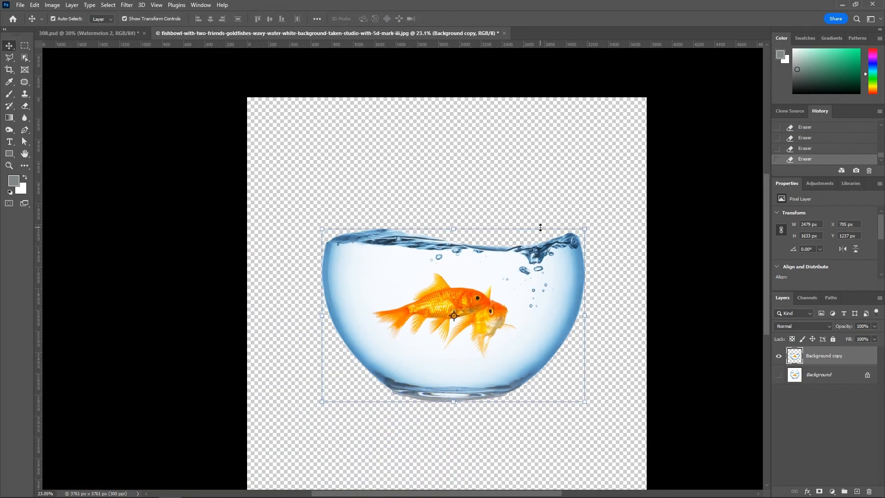
left_click(492, 219)
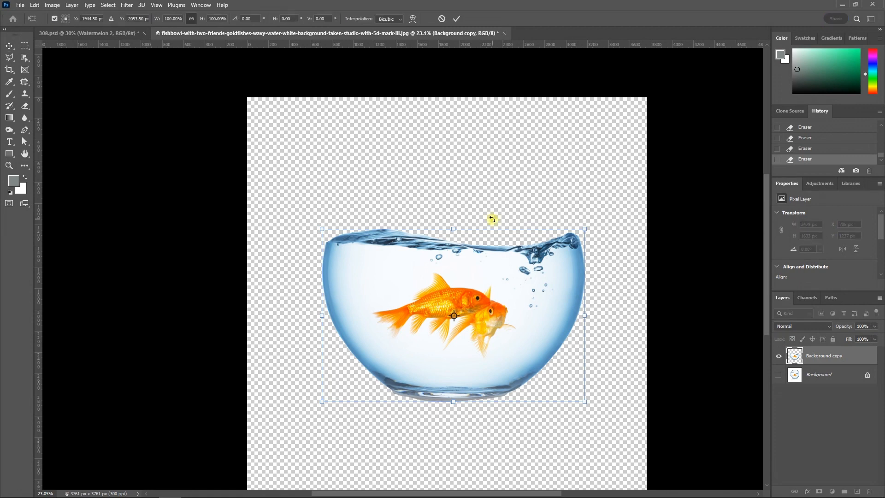
left_click(457, 18)
left_click(501, 202)
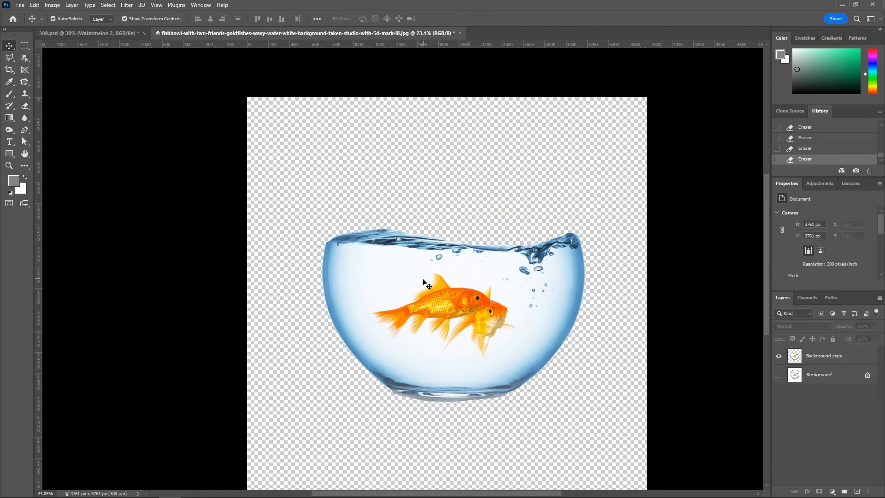
left_click_drag(424, 282, 409, 263)
scroll(406, 264, "down", 1)
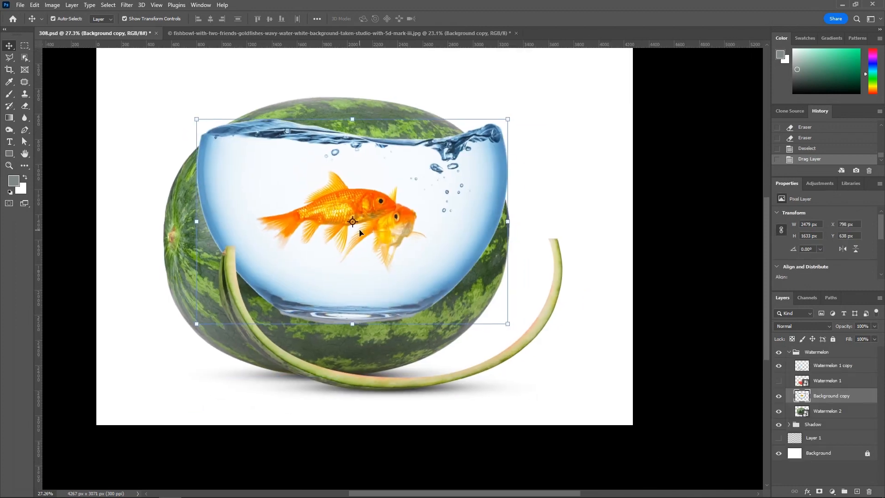
left_click_drag(359, 231, 398, 324)
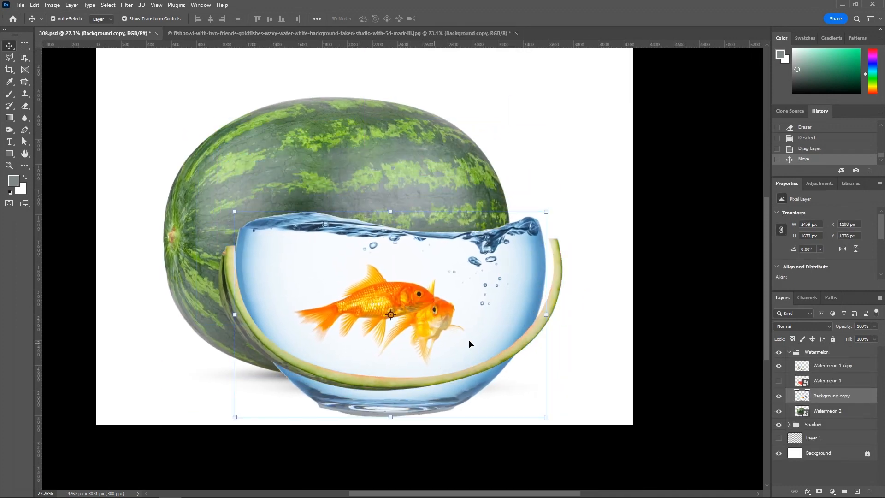
Scale the fishbowl proportionally to 103.59% and lower it so its sides line up with the rind.
scroll(568, 324, "up", 1)
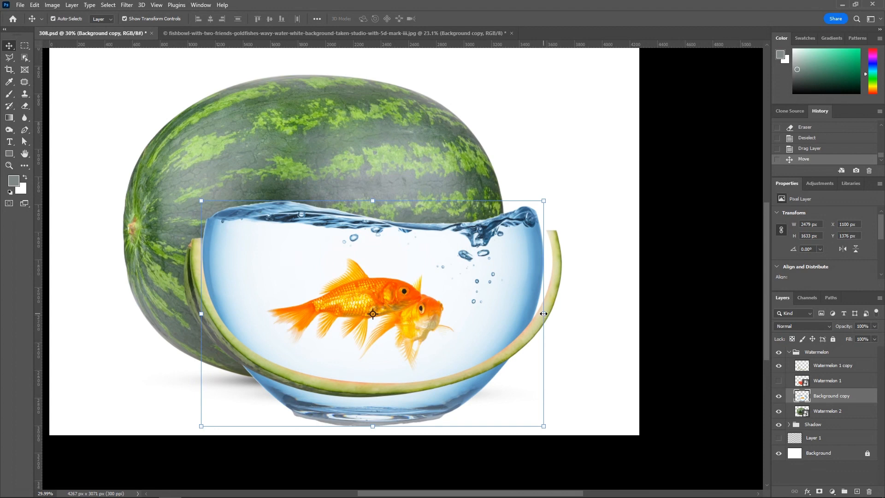
left_click_drag(544, 313, 552, 314)
key("shift+Down")
key("shift+Down")
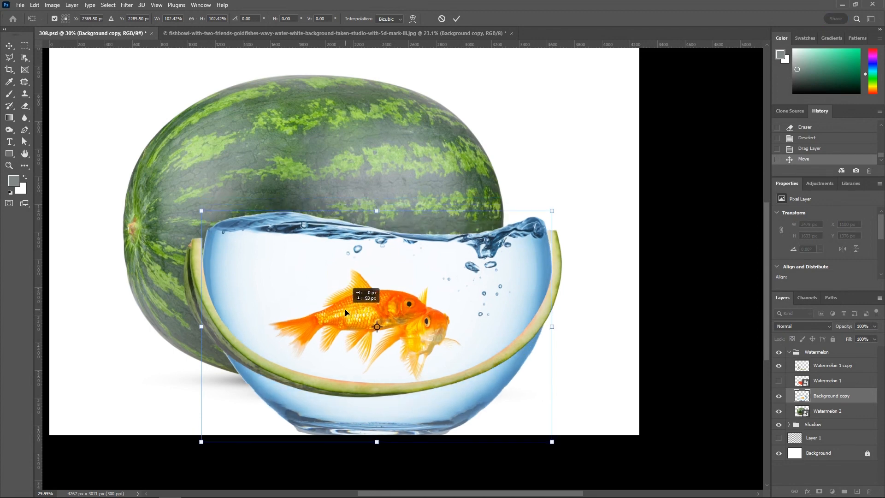
left_click_drag(378, 319, 374, 318)
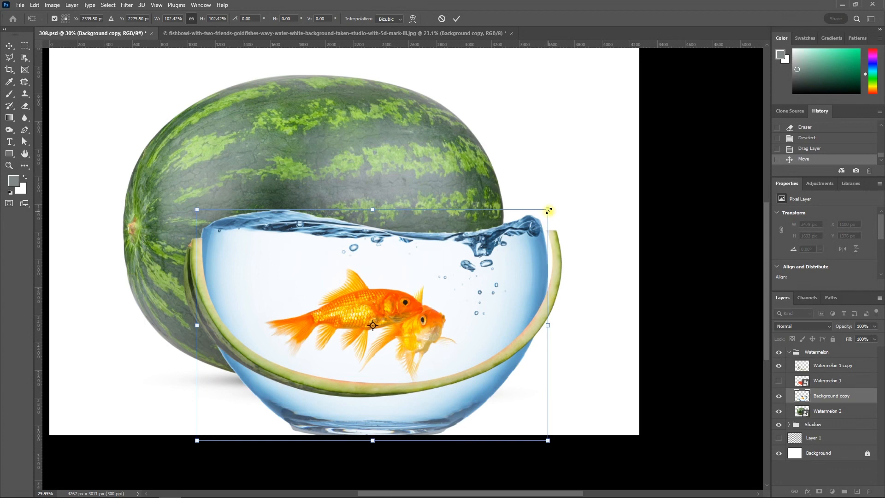
left_click_drag(549, 211, 553, 211)
left_click_drag(522, 261, 523, 272)
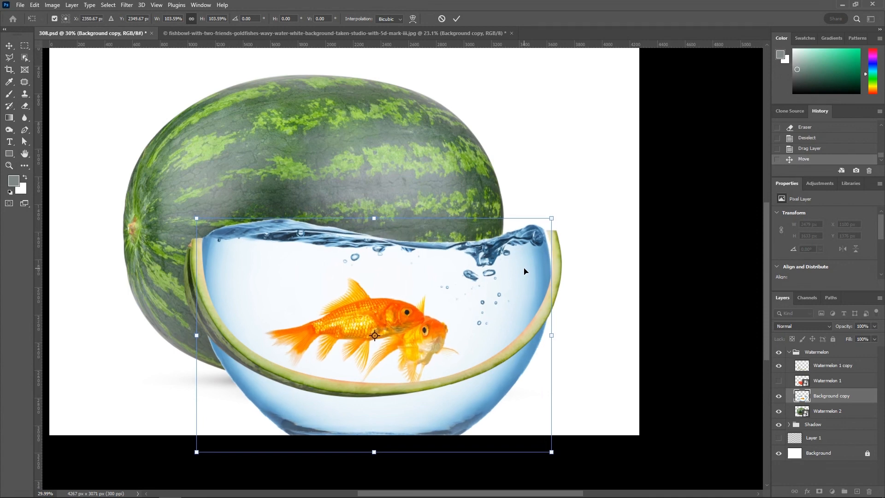
Enlarge the fishbowl to 104.80%, nudge it slightly downward to meet the rind's edges, and apply the transform.
left_click_drag(553, 220, 557, 216)
key("Down")
key("Down")
key("Down")
key("Down")
key("Down")
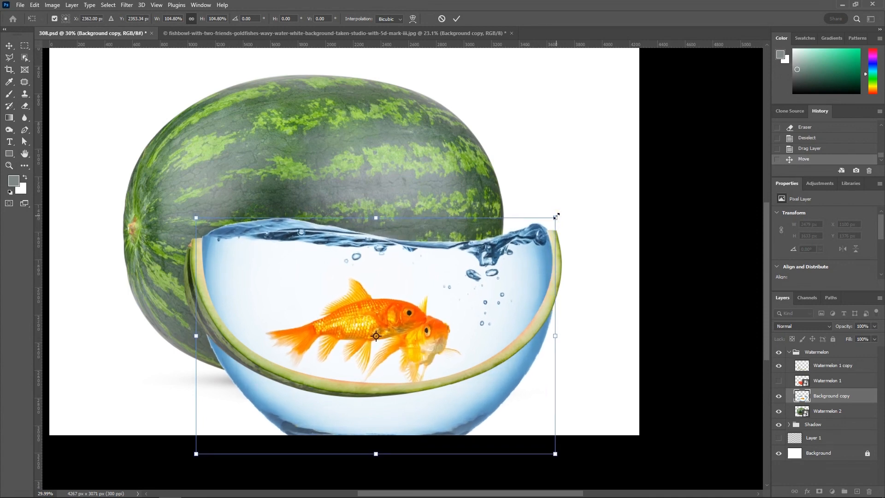
key("Down")
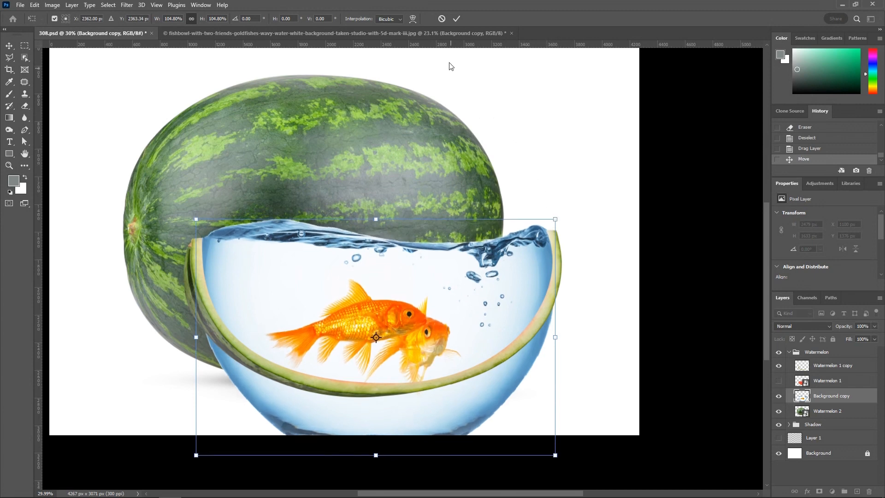
left_click(457, 20)
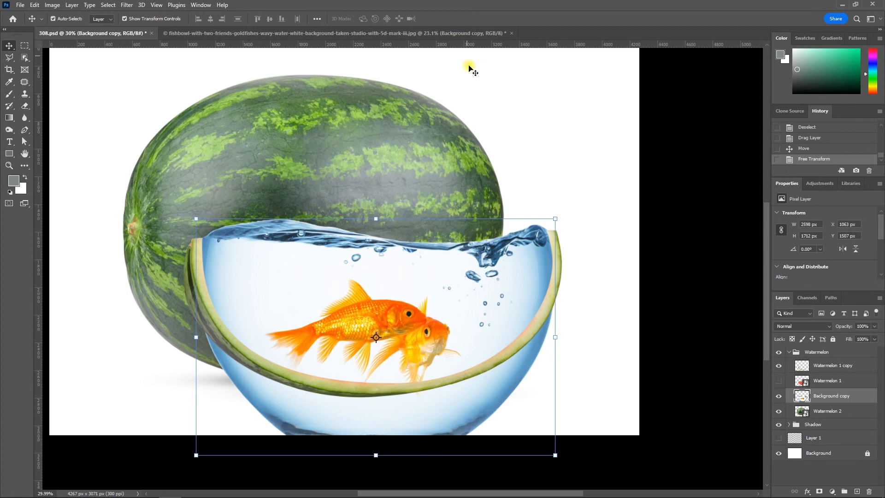
Bring the Background copy layer above the Watermelon group and lower its opacity to 51%.
left_click(466, 156)
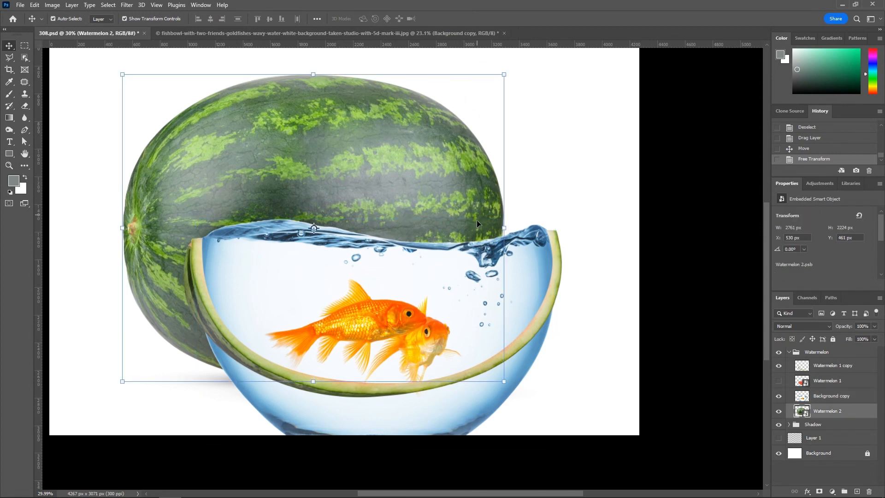
left_click(528, 271)
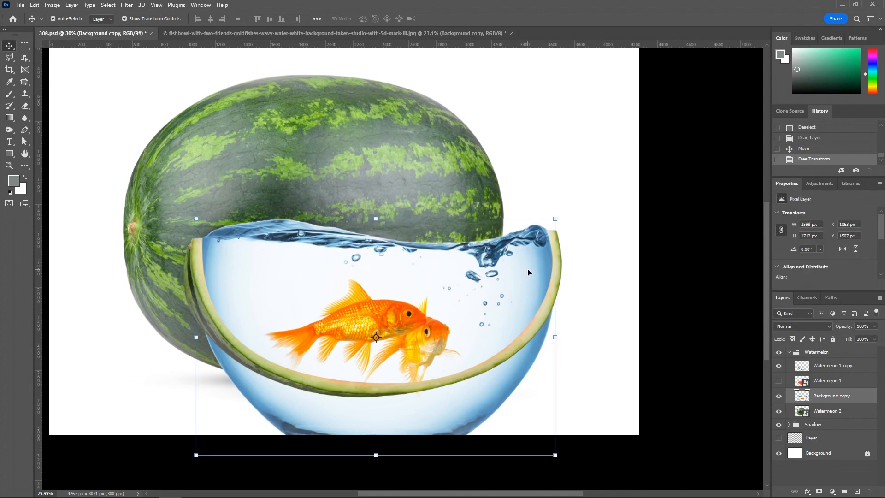
key("ctrl+bracketright")
key("ctrl+bracketright")
key("ctrl+bracketright")
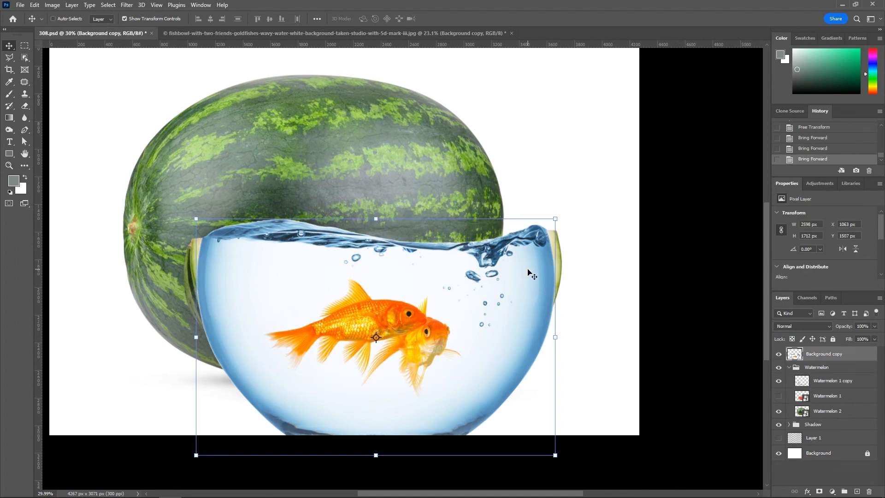
scroll(317, 237, "down", 3)
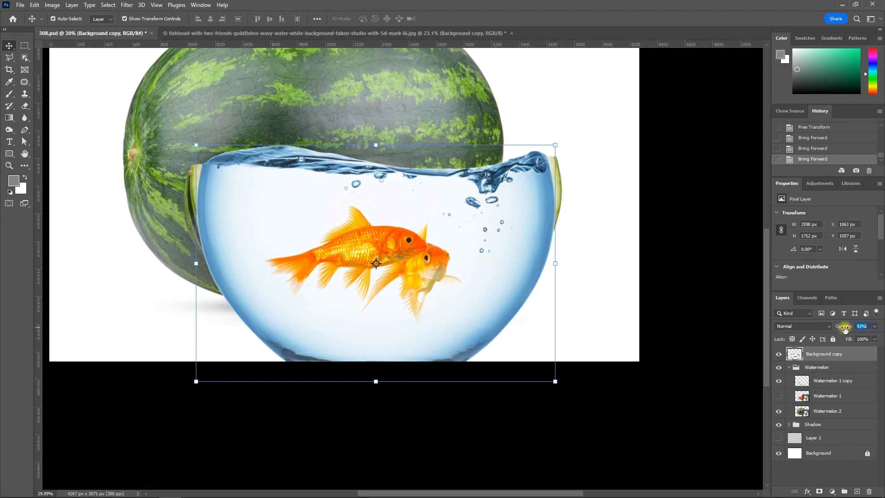
left_click_drag(847, 327, 840, 328)
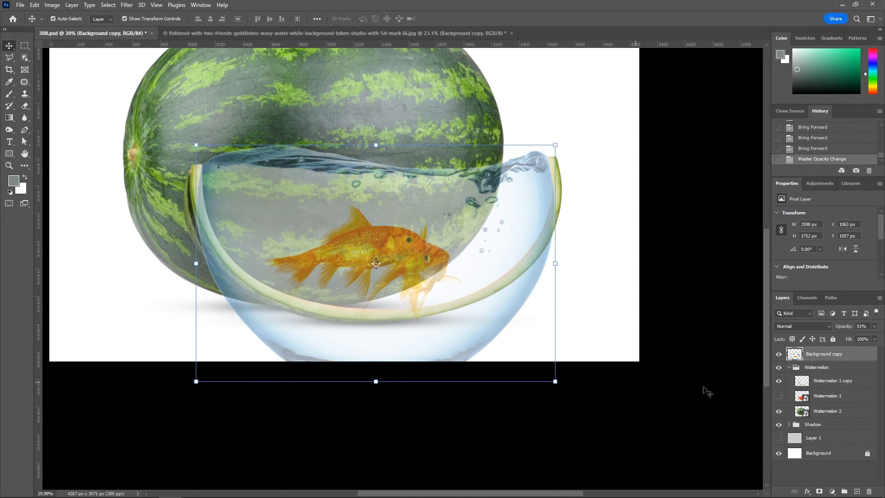
Load the Watermelon 1 copy rind as a selection, duplicate the Background copy layer, and hide the original fishbowl layer.
left_click(805, 381, "ctrl")
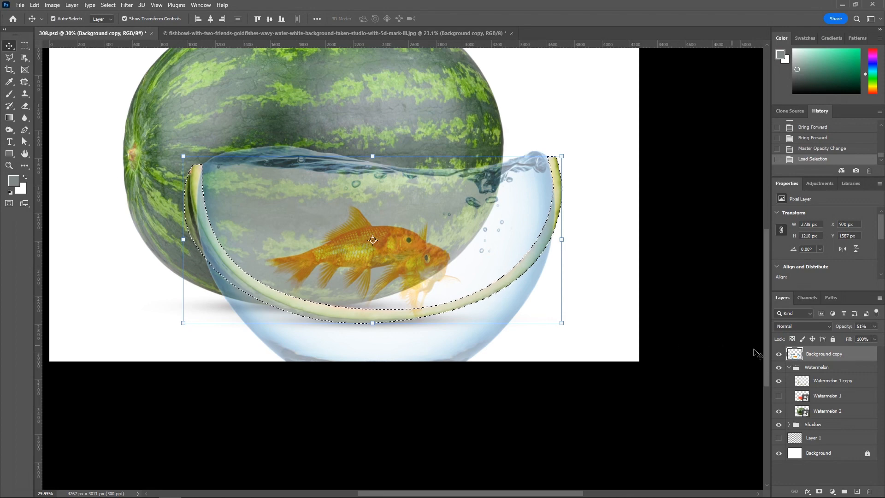
left_click_drag(838, 359, 857, 492)
left_click(780, 370)
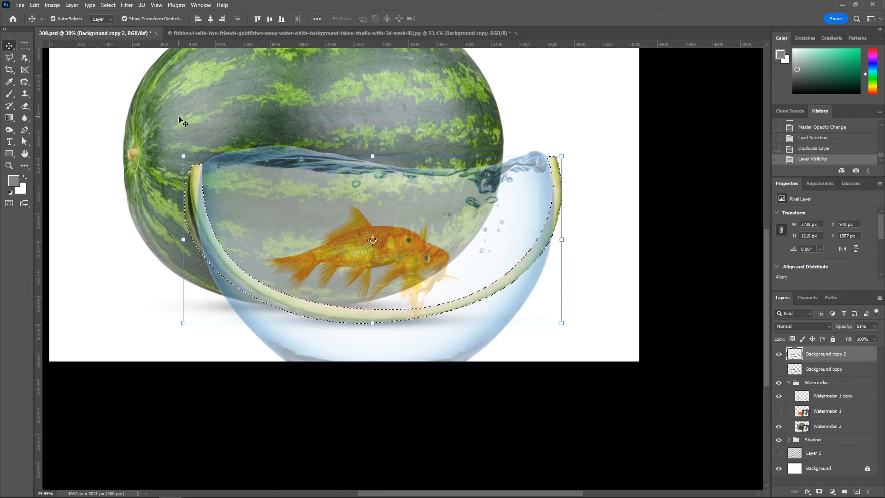
Invert the rind selection and erase the part of the bowl extending below the rind with a 200 px eraser.
key("ctrl+shift+i")
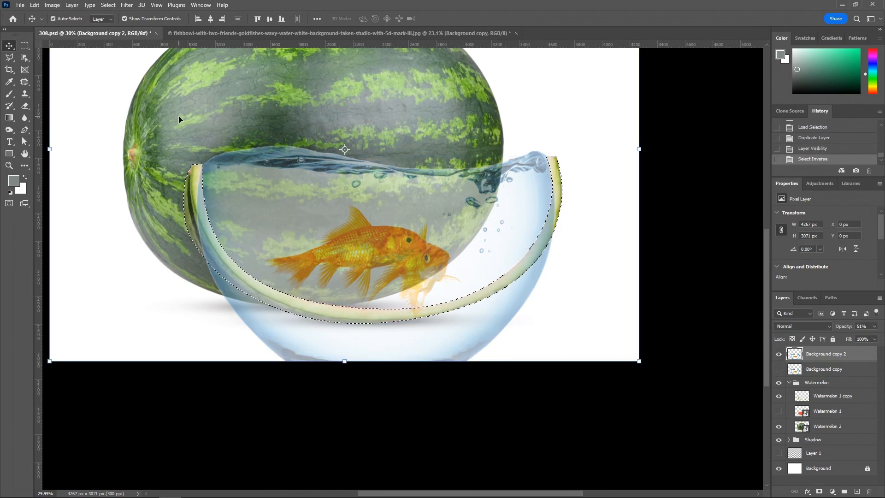
left_click(25, 106)
left_click_drag(251, 322, 289, 353)
key("bracketright")
key("bracketright")
mouse_move(210, 270)
left_mouse_down()
mouse_move(221, 292)
mouse_move(219, 281)
mouse_move(261, 314)
mouse_move(302, 326)
mouse_move(279, 336)
mouse_move(315, 356)
mouse_move(333, 330)
left_mouse_up()
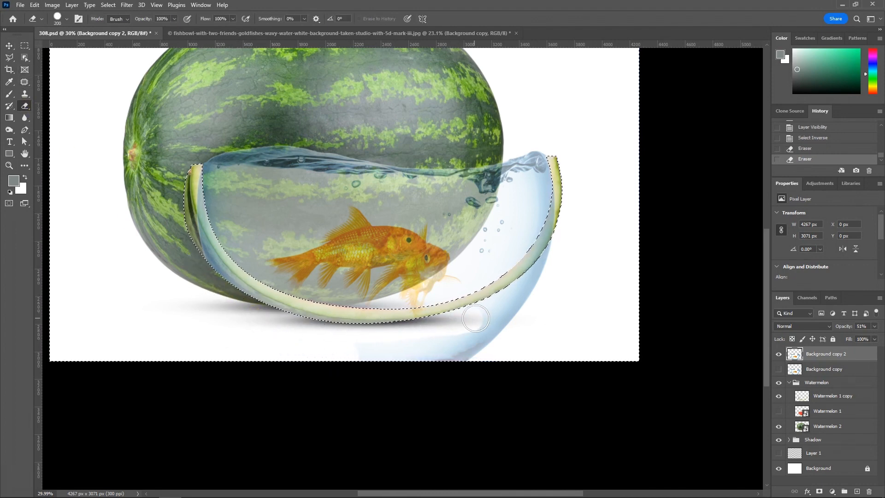
mouse_move(476, 318)
left_mouse_down()
mouse_move(386, 340)
mouse_move(517, 347)
mouse_move(500, 296)
mouse_move(569, 226)
mouse_move(553, 257)
mouse_move(502, 299)
mouse_move(522, 310)
mouse_move(438, 336)
left_mouse_up()
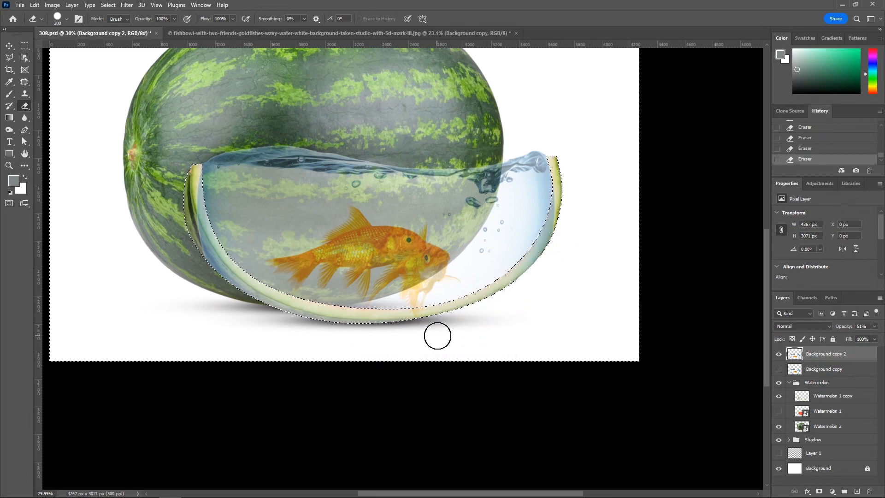
Clear the inverted selection and reload the outline of the Watermelon 1 copy rind as the selection.
key("ctrl+d")
left_click(795, 355, "ctrl")
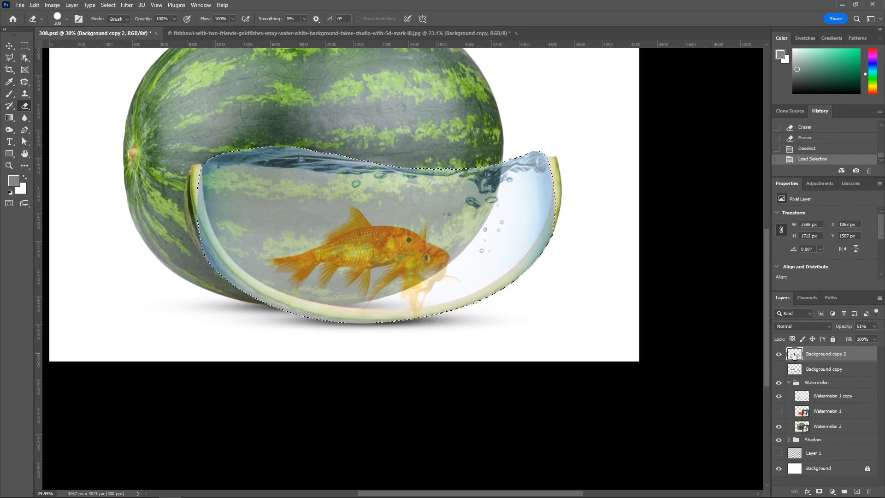
left_click(795, 354, "ctrl")
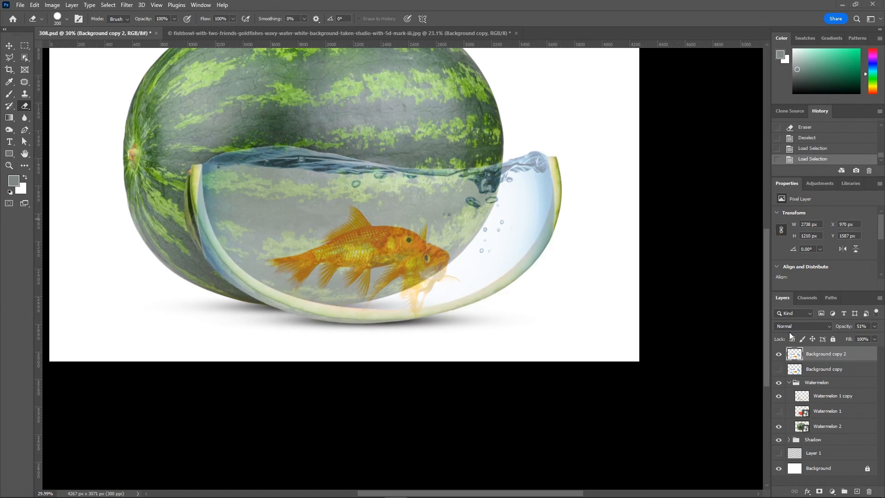
left_click(805, 400)
left_click(232, 257)
left_click_drag(232, 257, 209, 276)
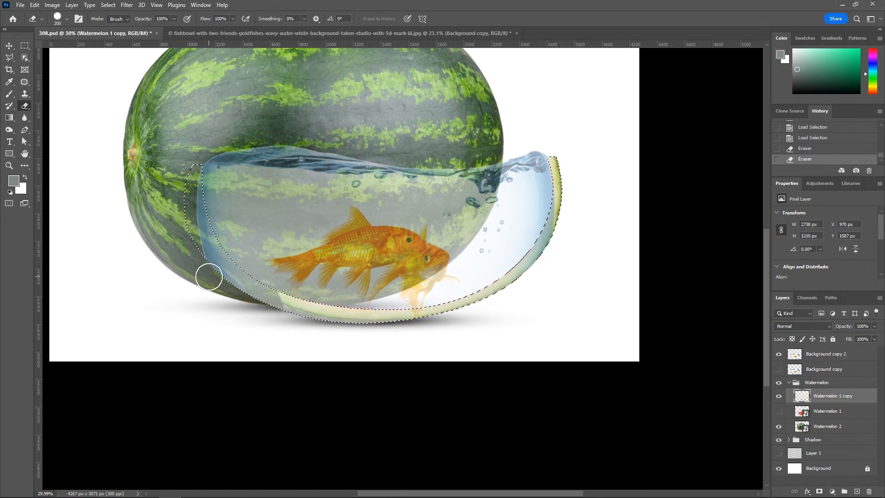
key("ctrl+z")
key("ctrl+z")
Erase the water overlapping the rind on the Background copy 2 layer within the rind selection, and deselect.
left_click(814, 355)
mouse_move(203, 318)
left_mouse_down()
mouse_move(203, 248)
mouse_move(301, 350)
left_mouse_up()
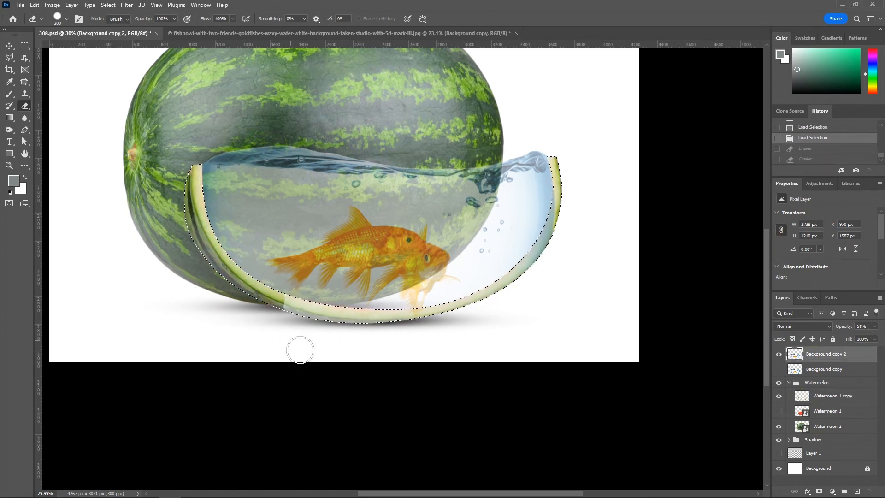
key("ctrl+d")
Nudge the Background copy 2 water upward and erase the leftover bowl base from below the canvas edge.
key("v")
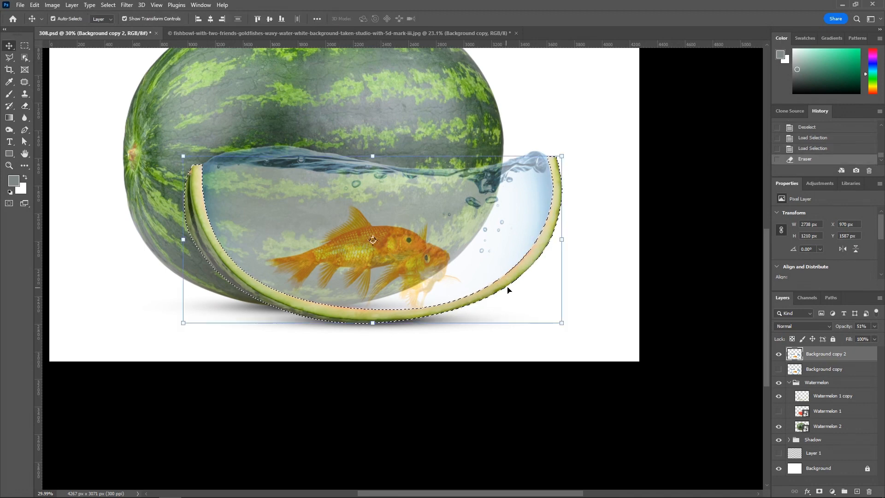
key("shift+Up")
key("shift+Up")
key("shift+Up")
key("shift+Up")
key("shift+Up")
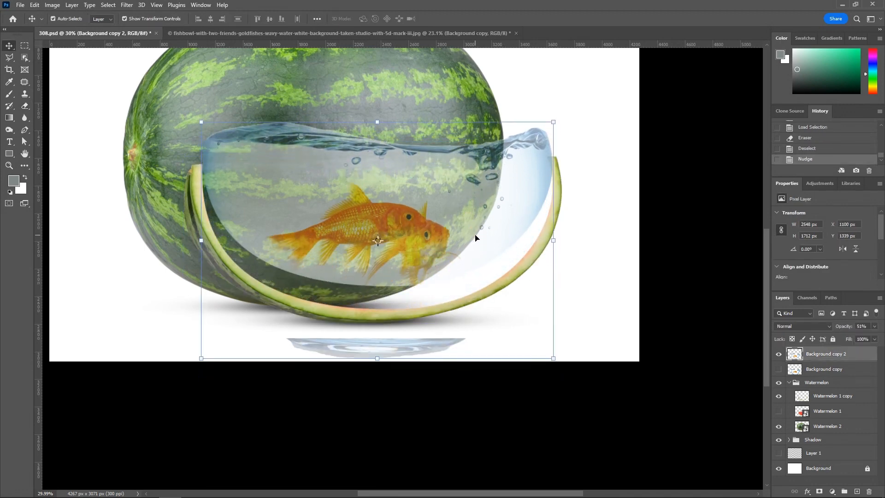
key("e")
left_click_drag(316, 339, 253, 356)
key("v")
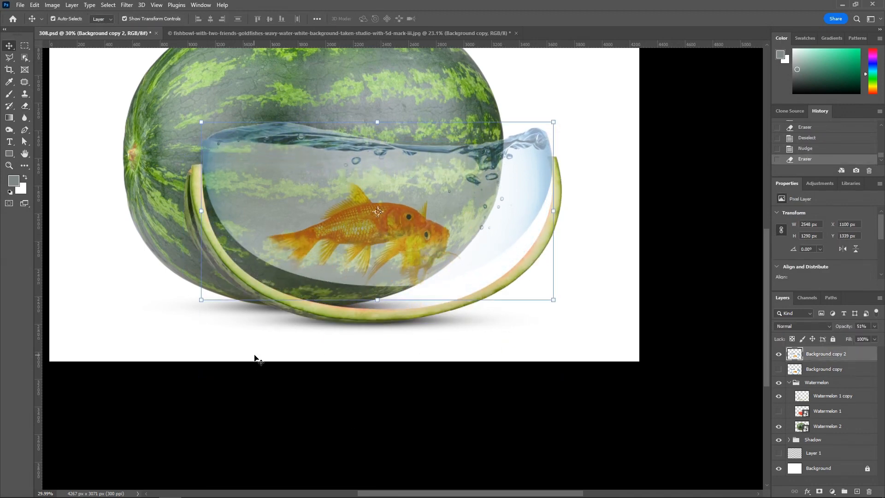
Nudge the trimmed water layer back down until it sits flush against the rind's inner edge.
key("shift+Down")
key("shift+Down")
key("shift+Down")
key("shift+Down")
key("shift+Down")
key("shift+Down")
key("shift+Down")
key("shift+Down")
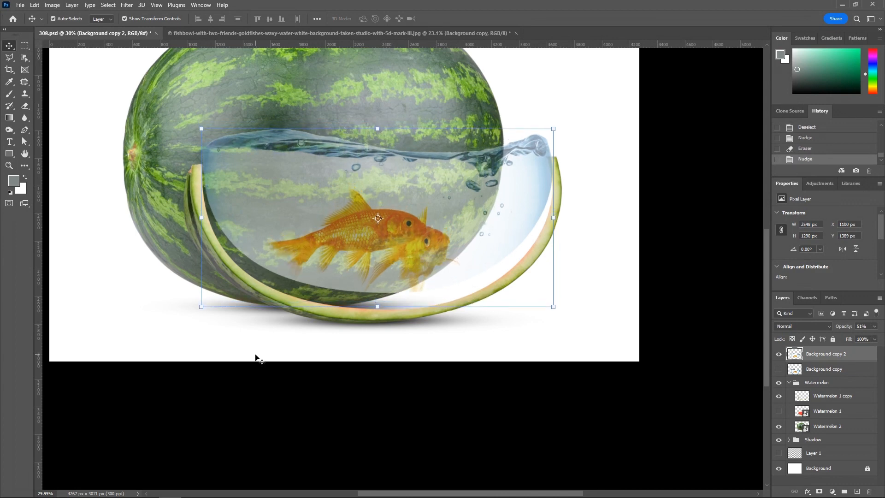
key("shift+Down")
key("shift+Down")
key("shift+Down")
key("shift+Down")
key("shift+Down")
key("shift+Down")
key("shift+Down")
key("shift+Down")
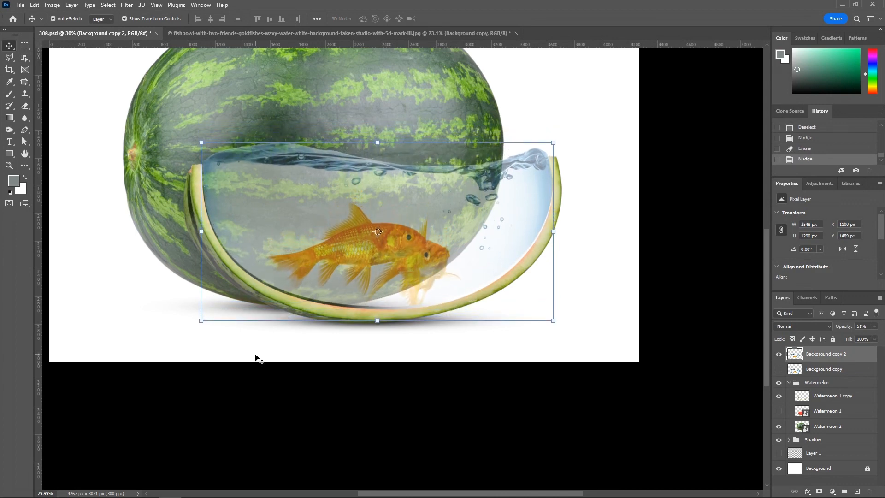
key("shift+Down")
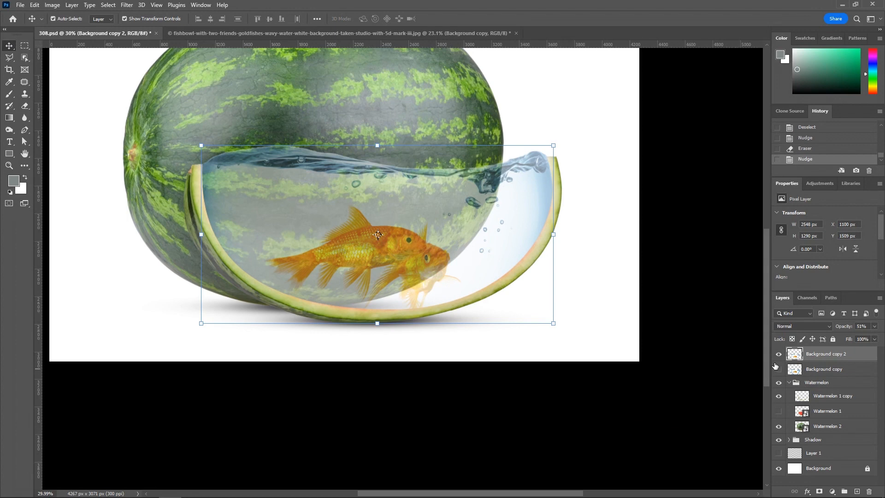
Set the Background copy 2 layer's opacity to 100%.
left_click_drag(840, 327, 864, 328)
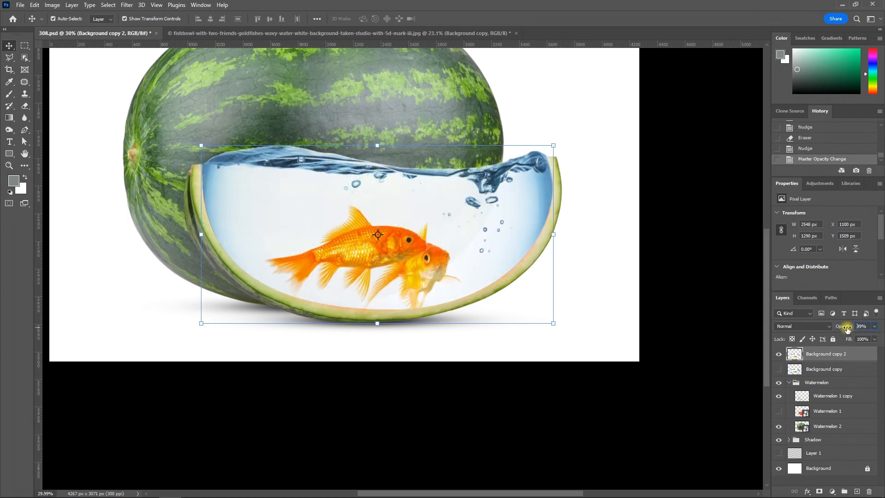
key("b")
left_click(256, 223, "alt")
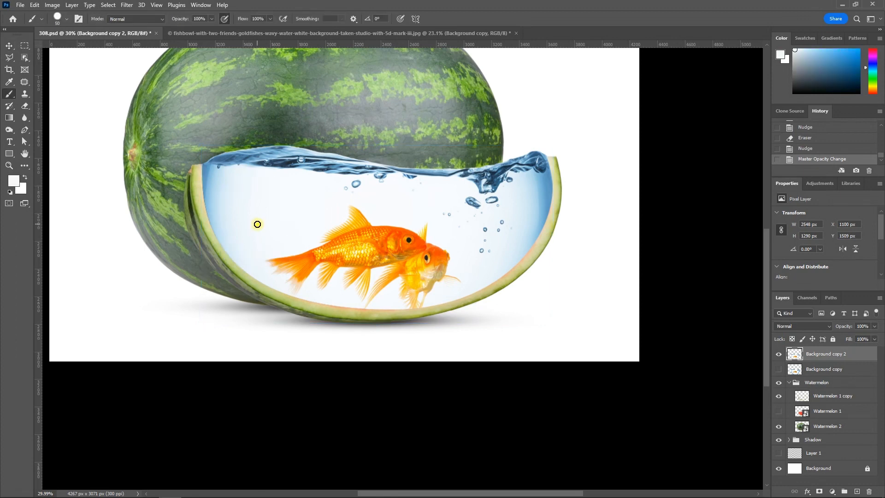
mouse_move(352, 218)
left_mouse_down()
mouse_move(359, 218)
mouse_move(348, 212)
left_mouse_up()
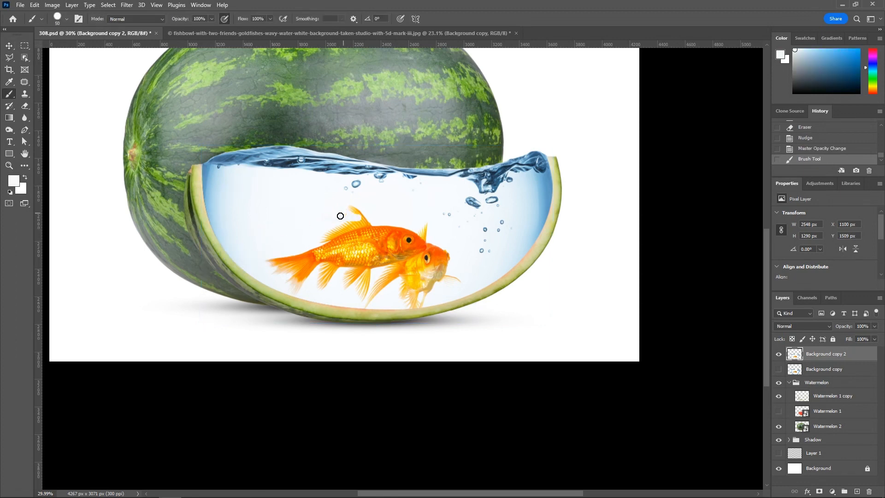
key("ctrl+z")
scroll(326, 231, "up", 5)
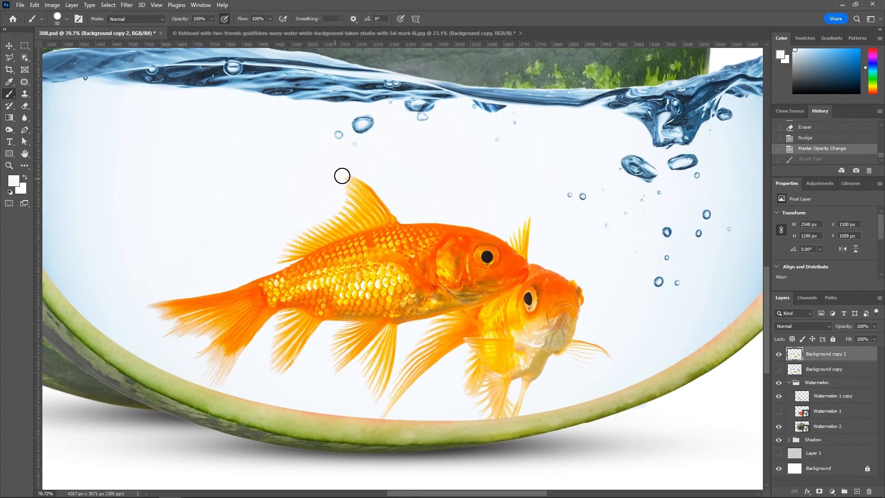
left_click_drag(367, 176, 326, 181)
key("ctrl+z")
key("j")
scroll(330, 192, "down", 1)
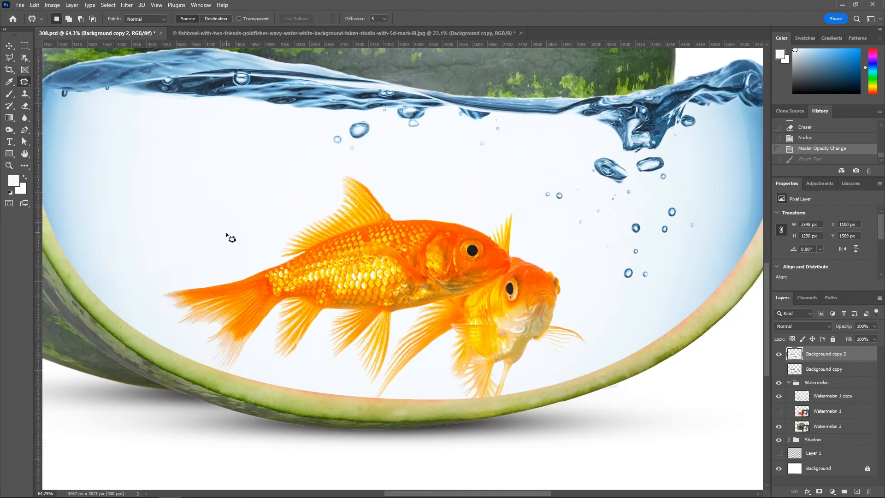
left_click(794, 358, "ctrl")
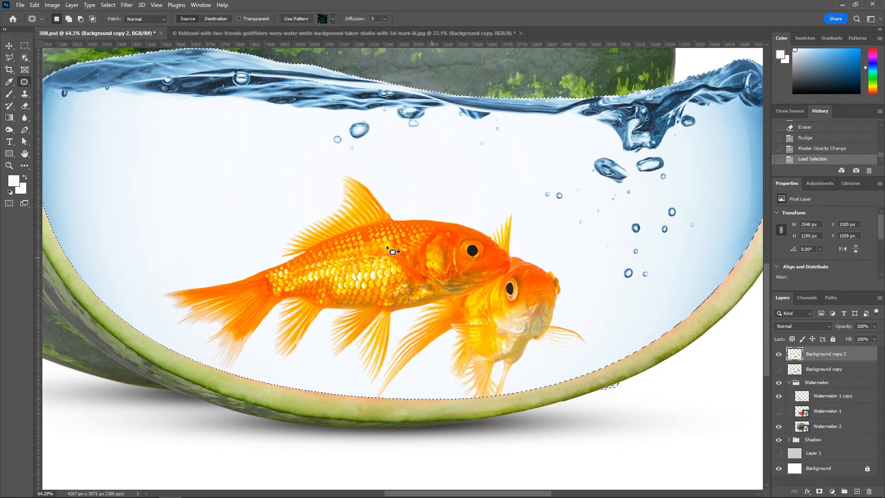
key("ctrl+d")
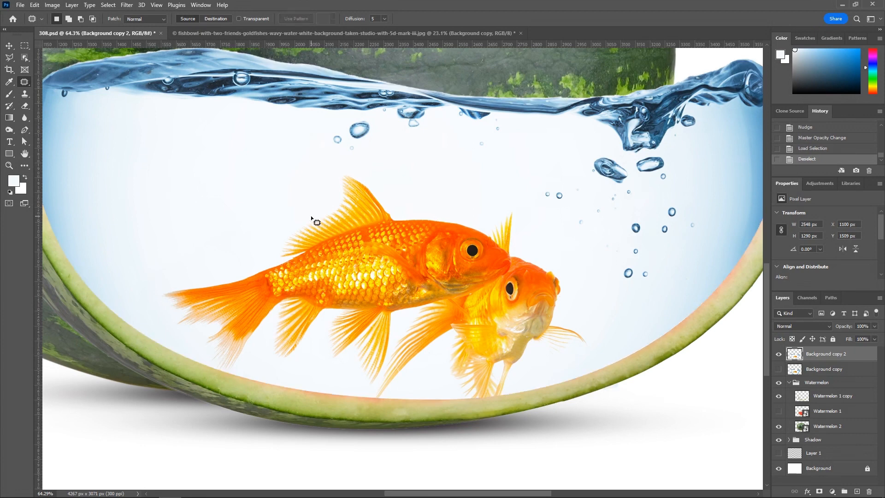
Hide the Background copy 2 layer and show the Background copy layer at 100% opacity.
left_click(806, 371)
left_click(779, 354)
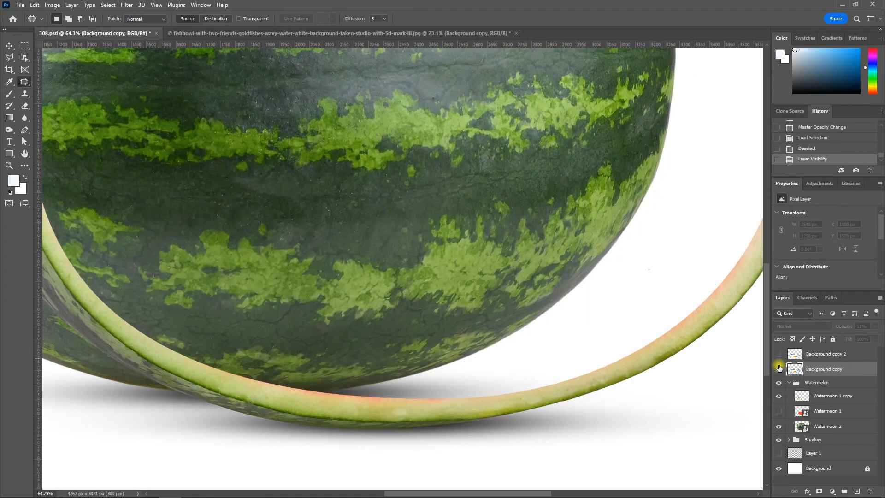
left_click(780, 369)
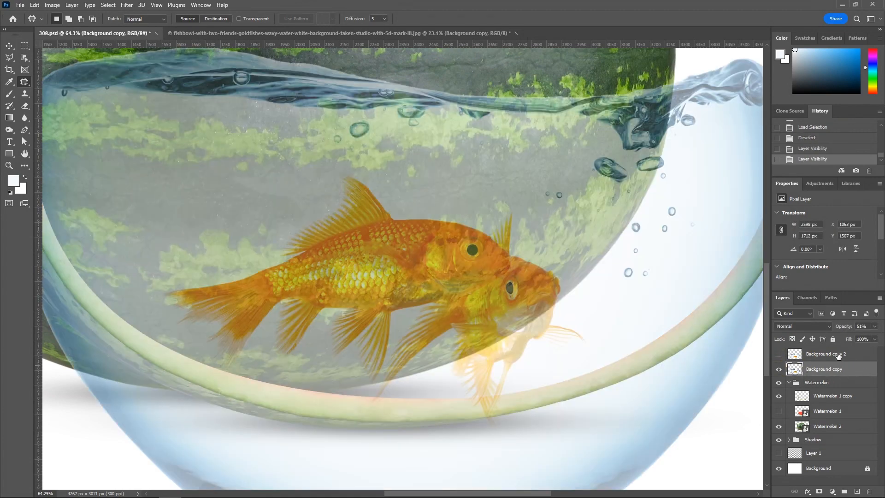
left_click_drag(847, 327, 870, 333)
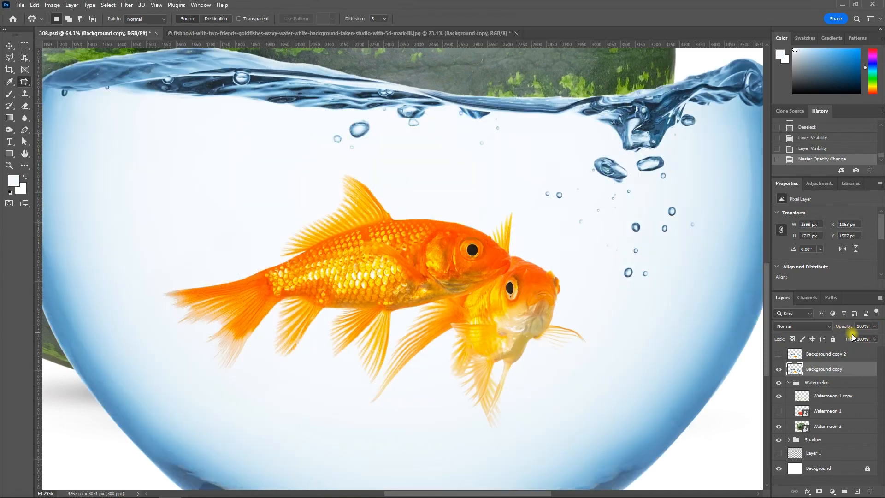
Duplicate the Background copy layer and hide the original.
key("ctrl+j")
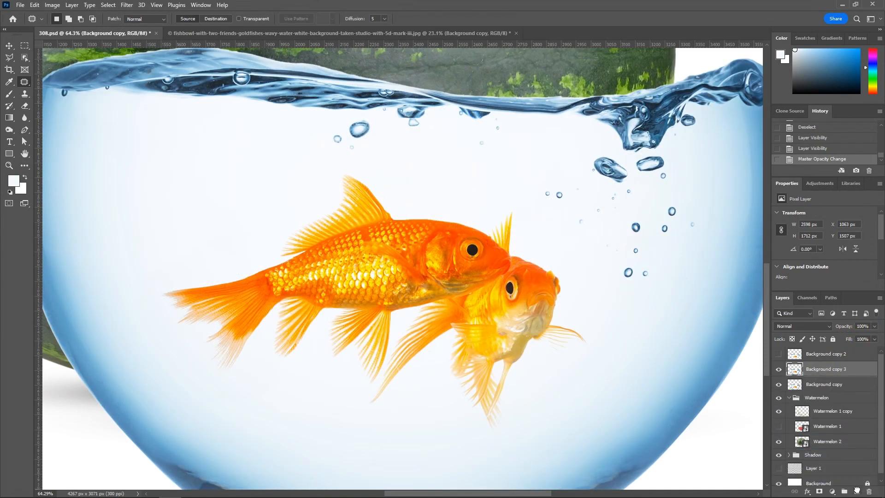
left_click(779, 384)
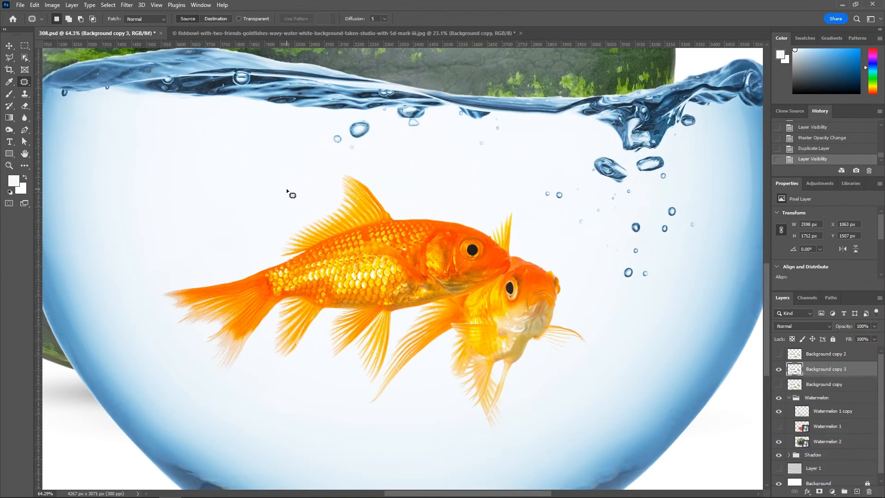
Patch both goldfish out of the Background copy 3 layer using surrounding clear water, and deselect.
mouse_move(304, 196)
left_mouse_down()
mouse_move(322, 173)
mouse_move(347, 171)
mouse_move(422, 216)
mouse_move(521, 212)
mouse_move(524, 246)
mouse_move(550, 259)
mouse_move(591, 302)
mouse_move(608, 340)
mouse_move(601, 377)
mouse_move(531, 415)
mouse_move(503, 445)
mouse_move(450, 446)
mouse_move(204, 394)
mouse_move(155, 301)
mouse_move(177, 268)
mouse_move(245, 250)
mouse_move(306, 194)
left_mouse_up()
left_click_drag(323, 232, 279, 212)
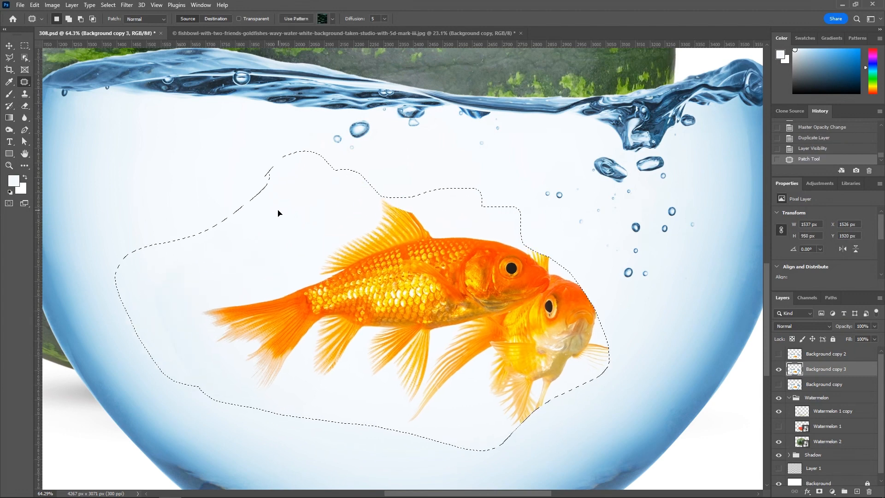
mouse_move(270, 167)
left_mouse_down()
mouse_move(201, 316)
mouse_move(146, 281)
left_mouse_up()
left_click_drag(344, 213, 345, 158)
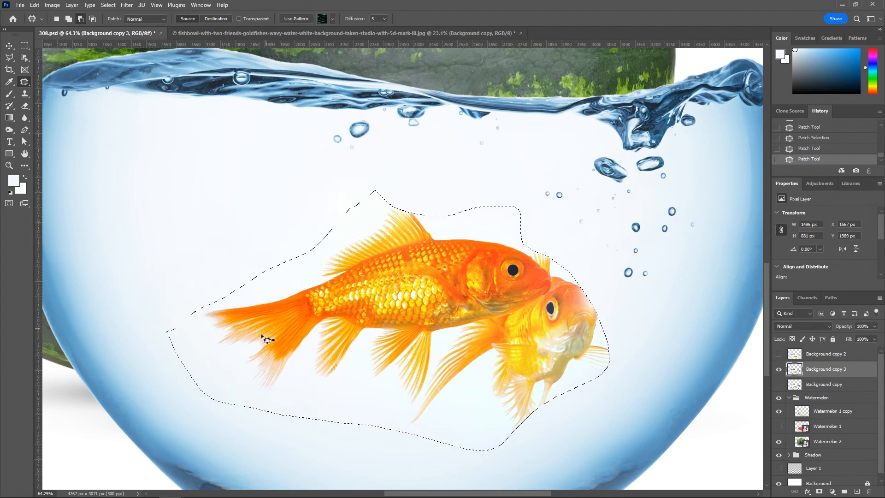
left_click_drag(308, 321, 273, 306)
mouse_move(383, 172)
left_mouse_down()
mouse_move(230, 212)
mouse_move(238, 194)
left_mouse_up()
left_click_drag(317, 315, 263, 286)
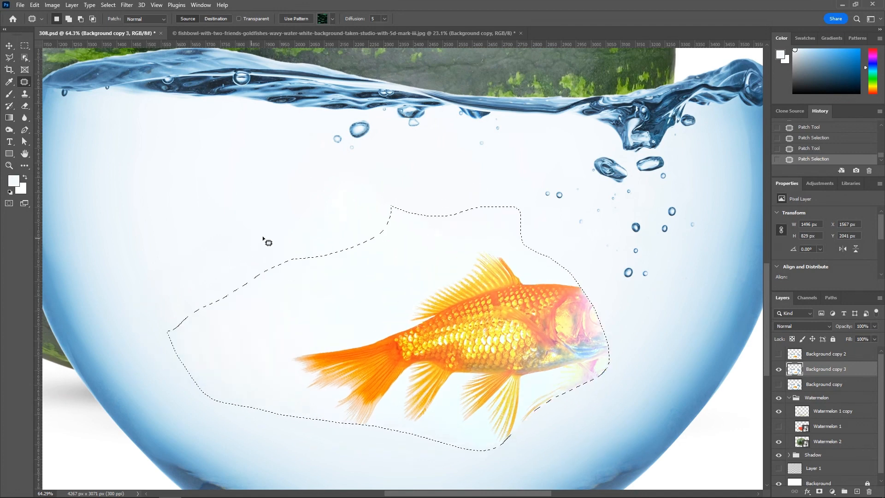
mouse_move(405, 186)
left_mouse_down()
mouse_move(114, 323)
mouse_move(240, 222)
left_mouse_up()
left_click_drag(416, 331, 356, 302)
left_click_drag(389, 320, 356, 294)
left_click_drag(399, 323, 360, 300)
left_click_drag(392, 317, 366, 306)
left_click(289, 255)
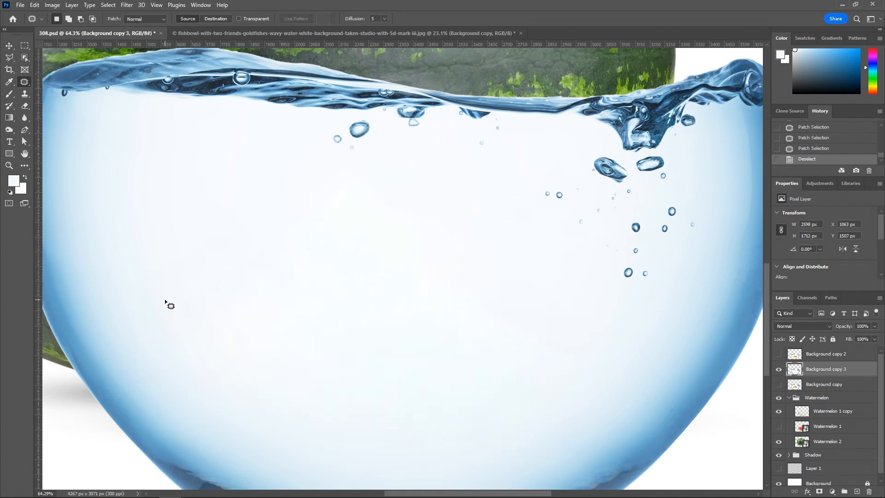
Show the Background copy 2 layer and load its trimmed water outline as the selection.
key("v")
key("ctrl+0")
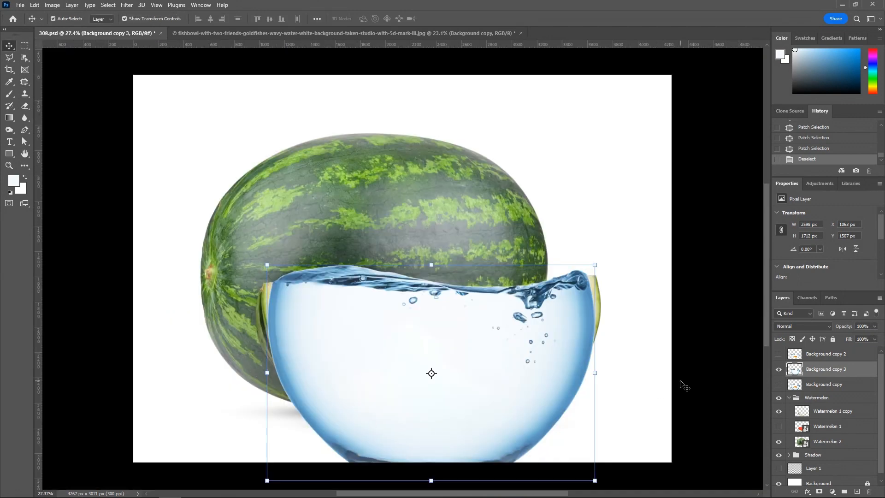
left_click(779, 355)
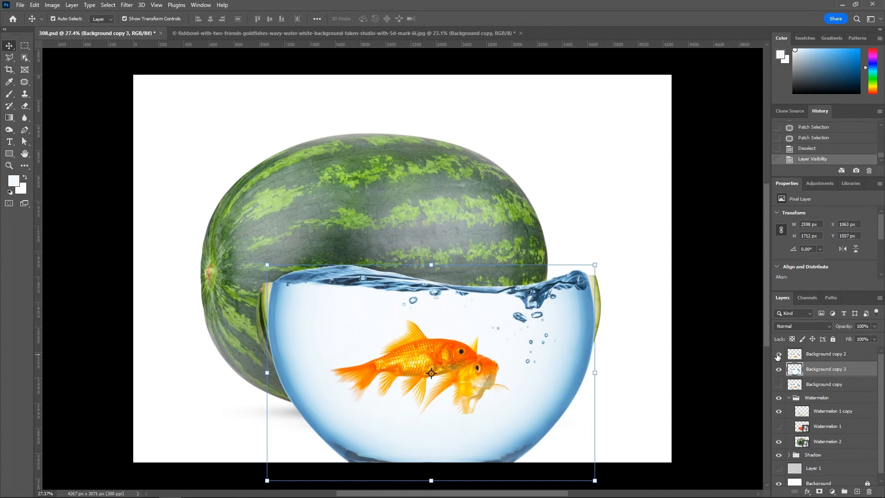
left_click(821, 355, "ctrl")
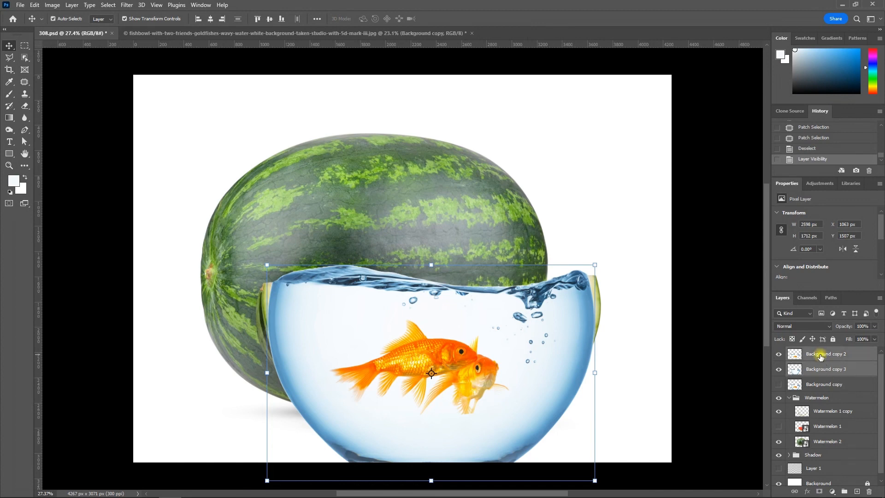
left_click(825, 386)
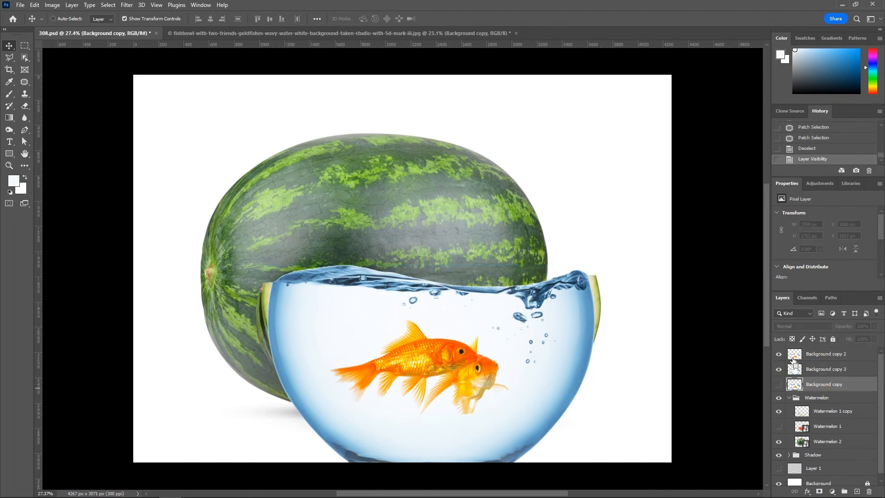
left_click(794, 359, "ctrl")
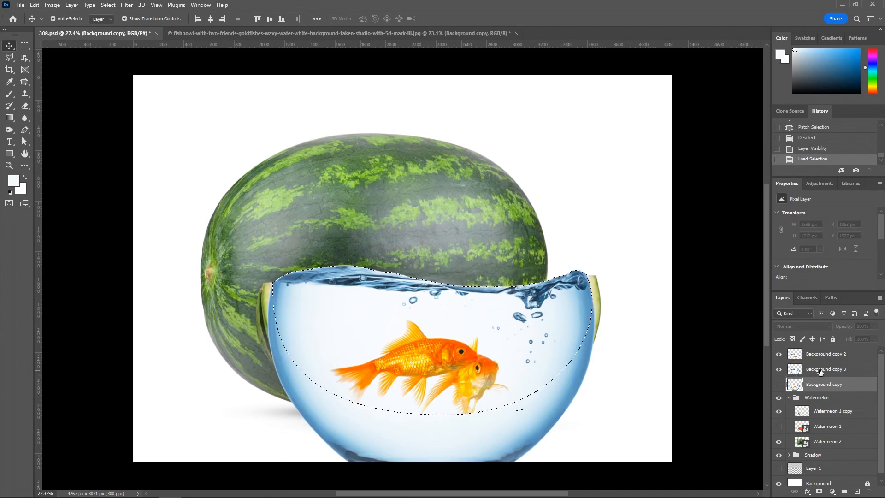
Move the Background copy 3 layer above Background copy 2 and hide Background copy 2.
left_click_drag(824, 367, 826, 350)
left_click(779, 371)
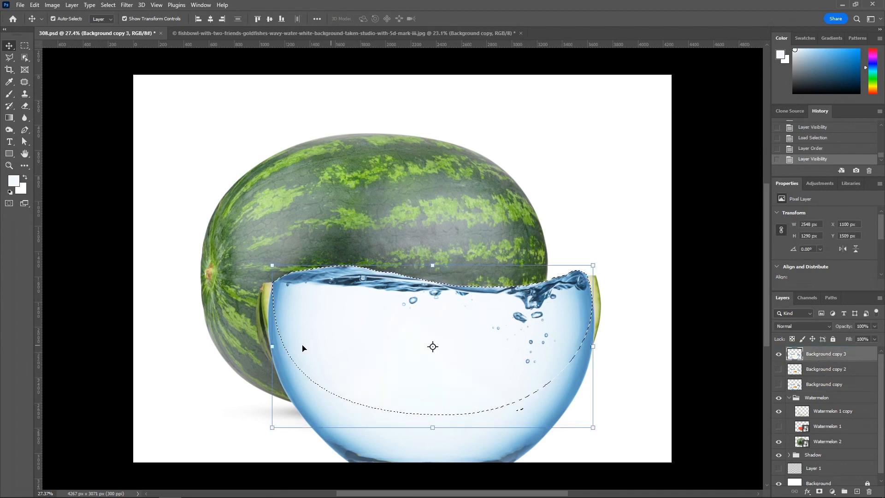
Invert the selection, erase the Background copy 3 water that spills over and below the rind, and deselect.
key("ctrl+shift+i")
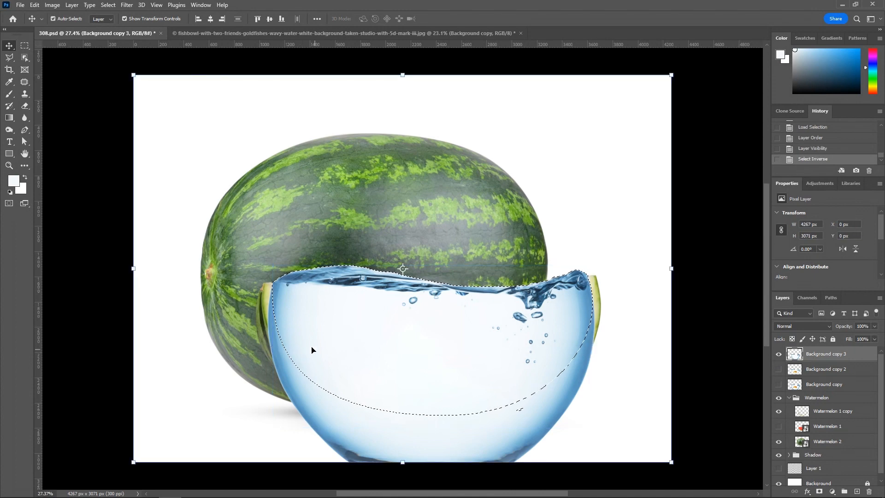
scroll(286, 346, "down", 2)
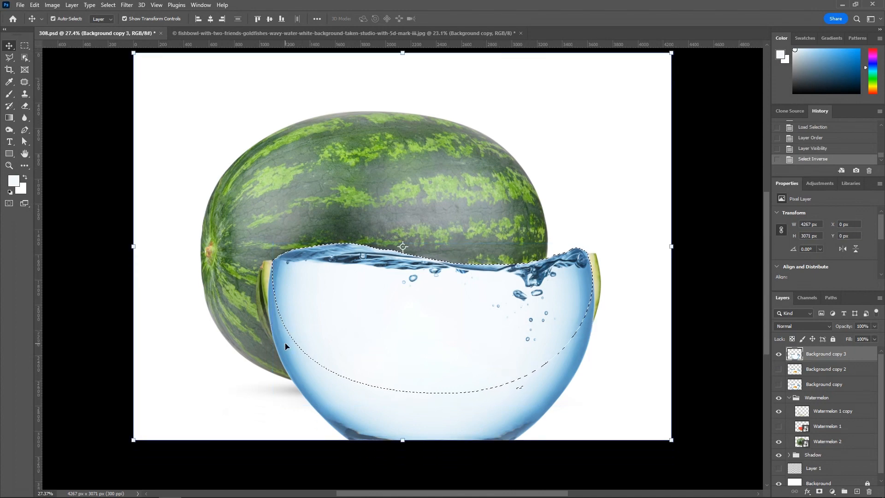
key("e")
mouse_move(286, 341)
left_mouse_down()
mouse_move(271, 271)
mouse_move(296, 364)
mouse_move(297, 306)
mouse_move(579, 283)
mouse_move(584, 333)
mouse_move(560, 352)
mouse_move(452, 371)
left_mouse_up()
scroll(296, 364, "down", 4)
left_click_drag(494, 326, 441, 413)
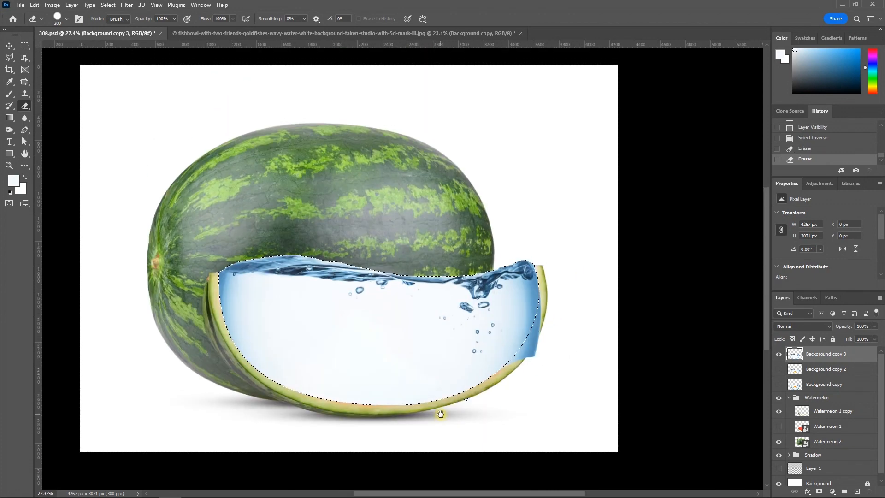
left_click_drag(544, 351, 536, 298)
left_click_drag(453, 424, 491, 345)
key("ctrl+d")
Move the Background copy 3 water upward and erase the leftover bowl base beneath it.
key("v")
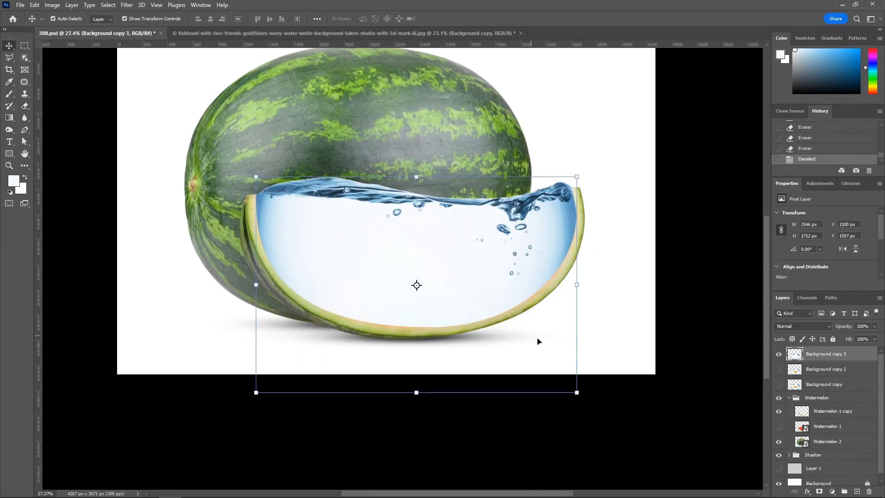
left_click_drag(456, 304, 455, 278)
key("e")
left_click_drag(358, 349, 461, 364)
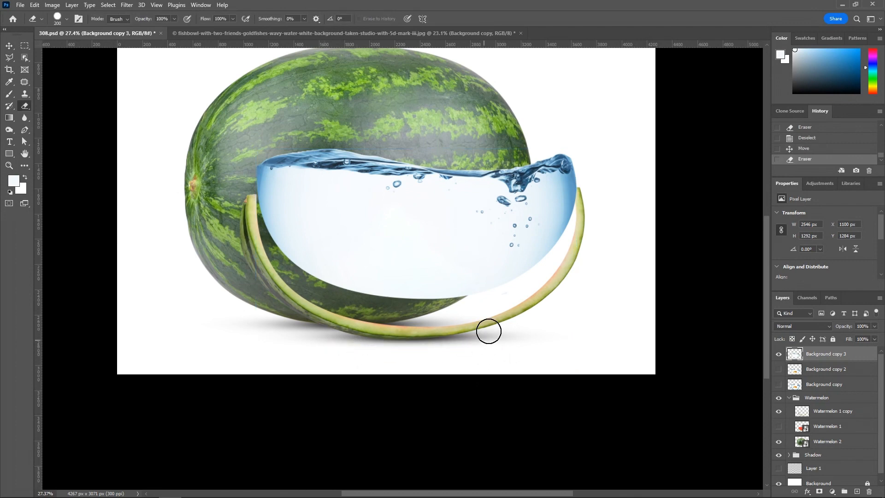
left_click_drag(514, 301, 508, 365)
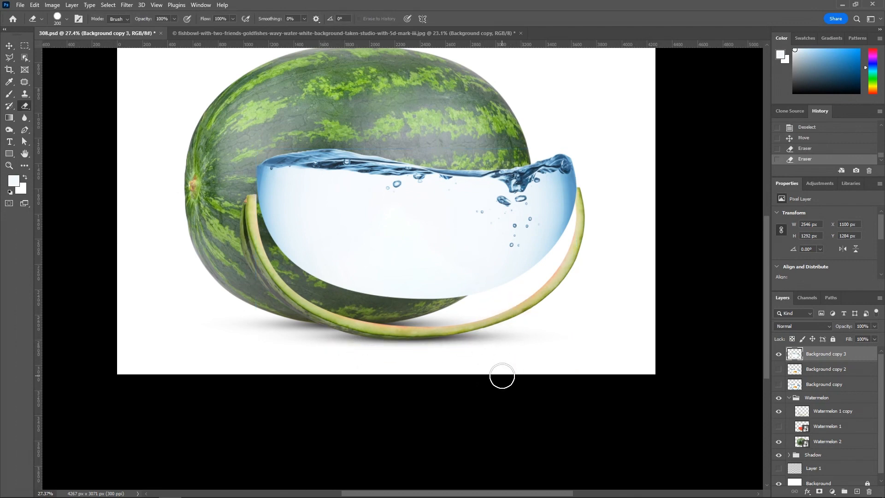
Nudge the Background copy 3 water back down until it sits flush against the rind's inner edge.
key("v")
key("shift+Down")
key("shift+Down")
key("shift+Down")
key("shift+Down")
key("shift+Down")
key("shift+Down")
key("shift+Down")
key("shift+Down")
key("shift+Down")
key("shift+Down")
key("shift+Down")
key("shift+Down")
key("shift+Down")
key("shift+Down")
key("shift+Down")
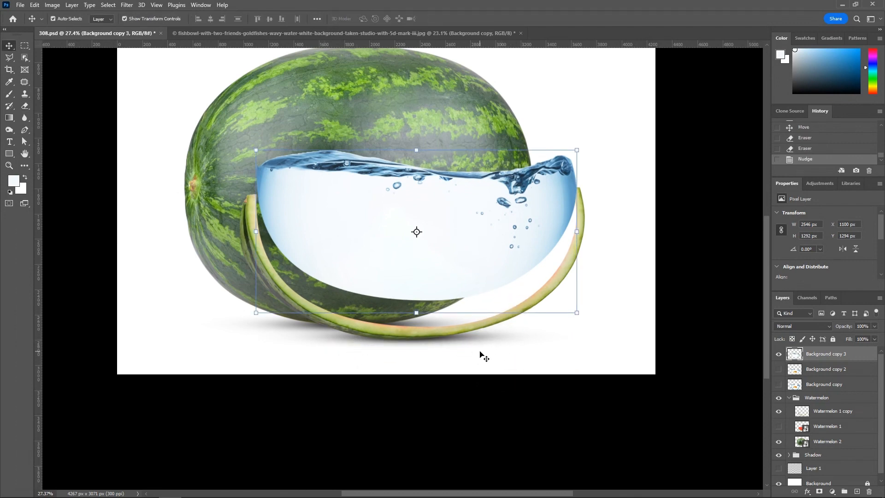
key("shift+Down")
key("shift+Down")
key("shift+Down")
key("shift+Down")
key("shift+Down")
key("shift+Down")
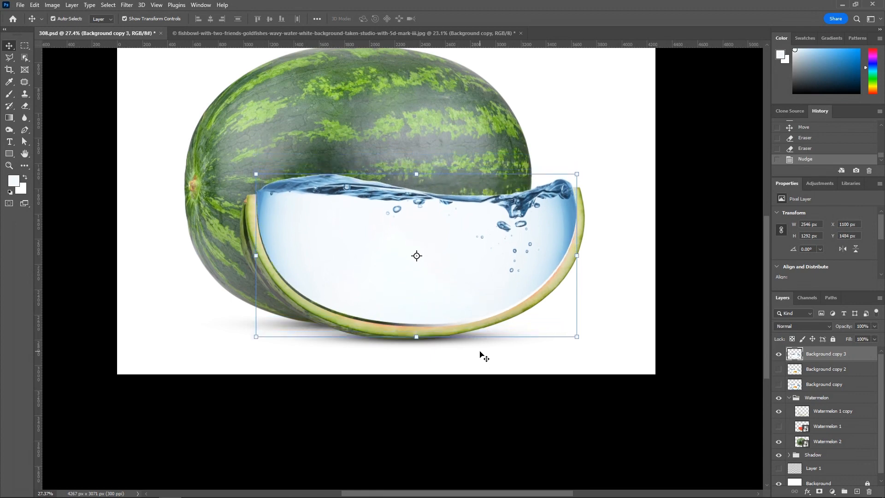
key("Down")
key("Down")
key("Down")
key("Down")
key("Down")
key("Down")
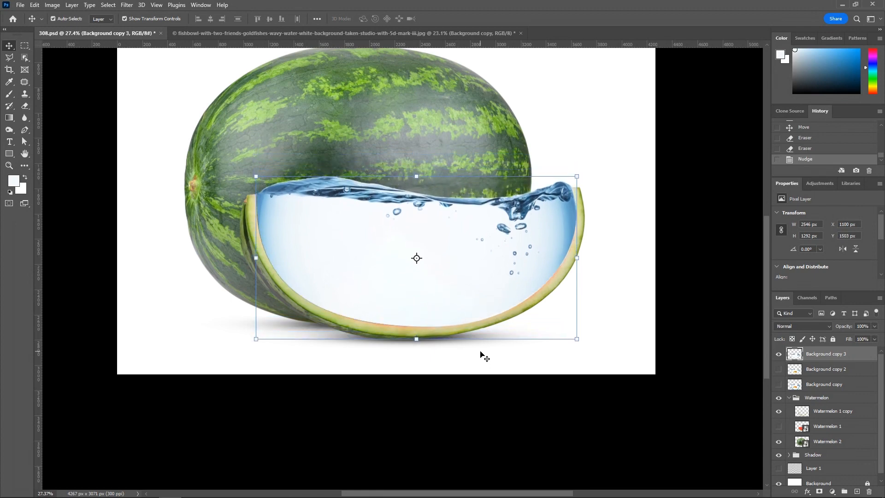
key("Down")
key("Down")
key("Down")
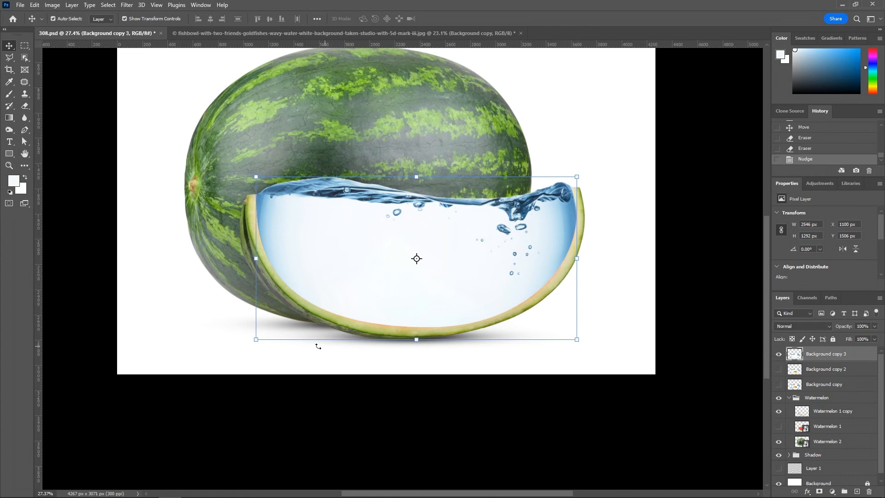
Erase the stray Background copy 3 remnants along and below the rind's lower edge.
key("e")
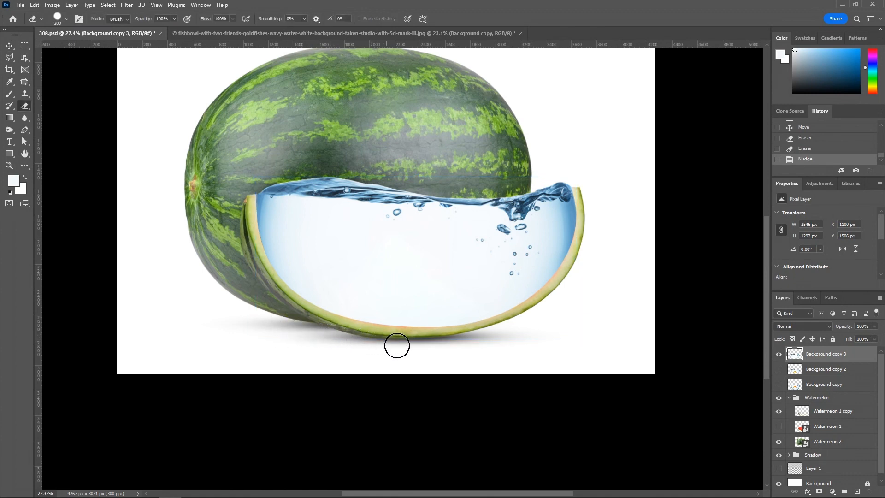
mouse_move(397, 345)
left_mouse_down()
mouse_move(511, 338)
mouse_move(388, 369)
mouse_move(207, 335)
left_mouse_up()
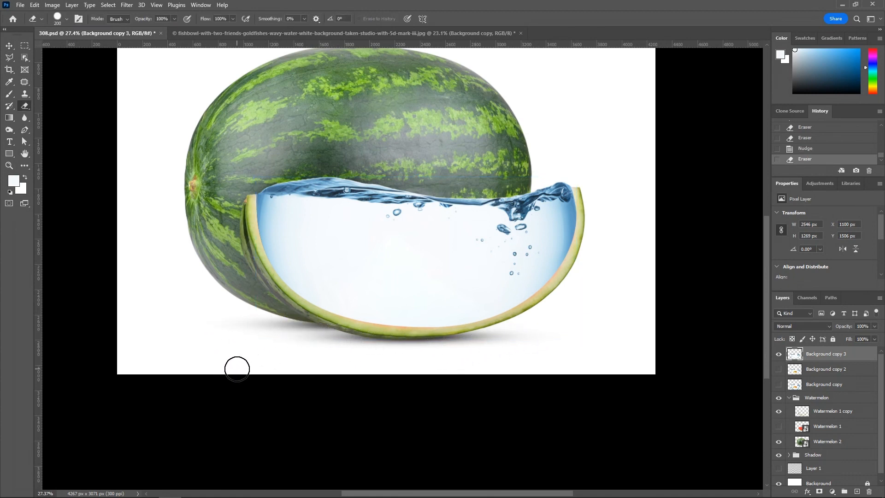
key("v")
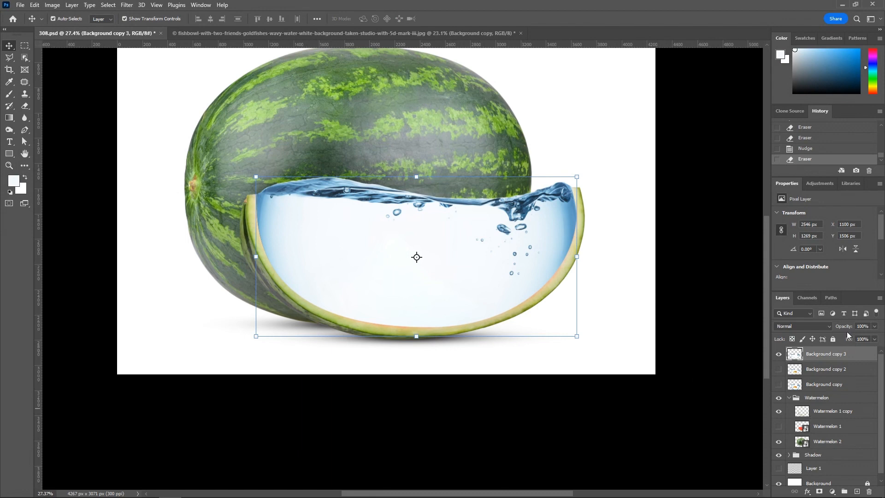
Duplicate the Background copy layer above itself and delete the Background copy 2 layer.
left_click_drag(846, 329, 858, 492)
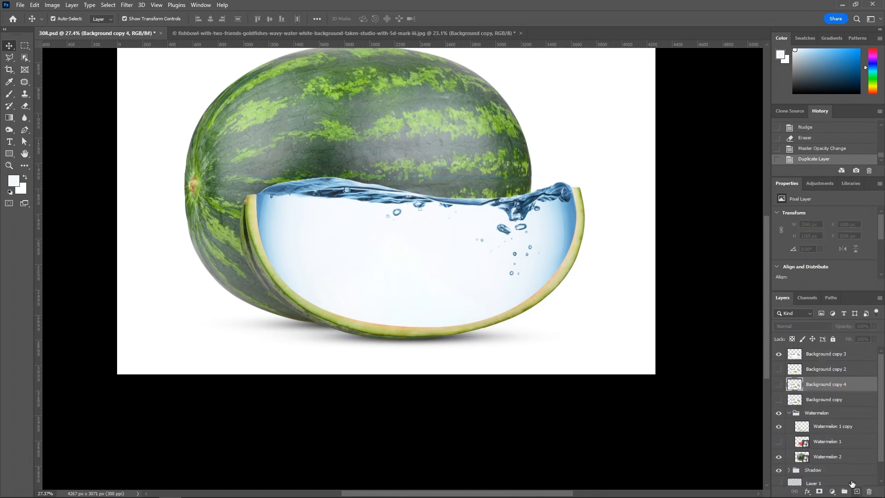
left_click(814, 369)
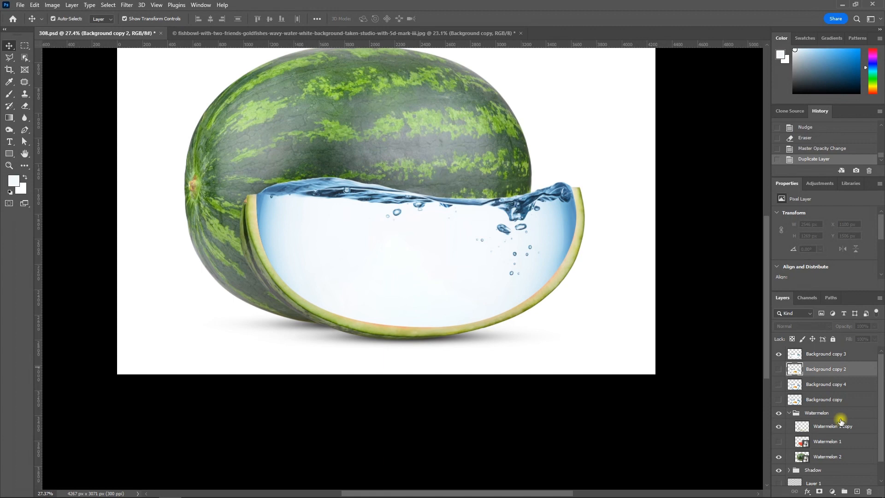
left_click(869, 492)
left_click(378, 185)
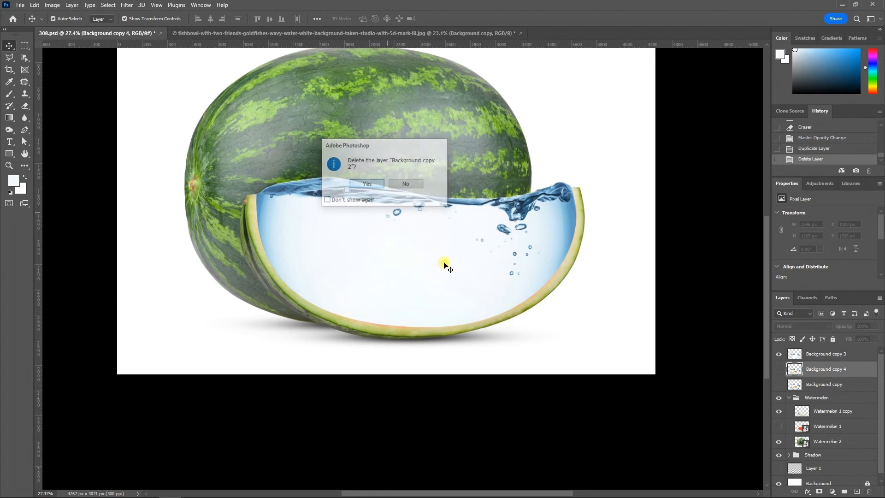
Show the Background copy 4 layer and hide Background copy 3 so the bowl's goldfish can be isolated.
left_click(779, 370)
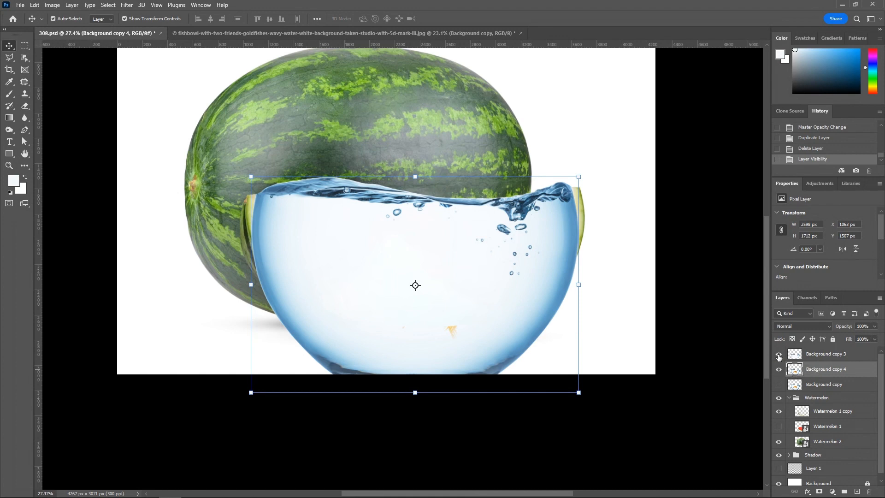
left_click(779, 354)
scroll(388, 247, "up", 4)
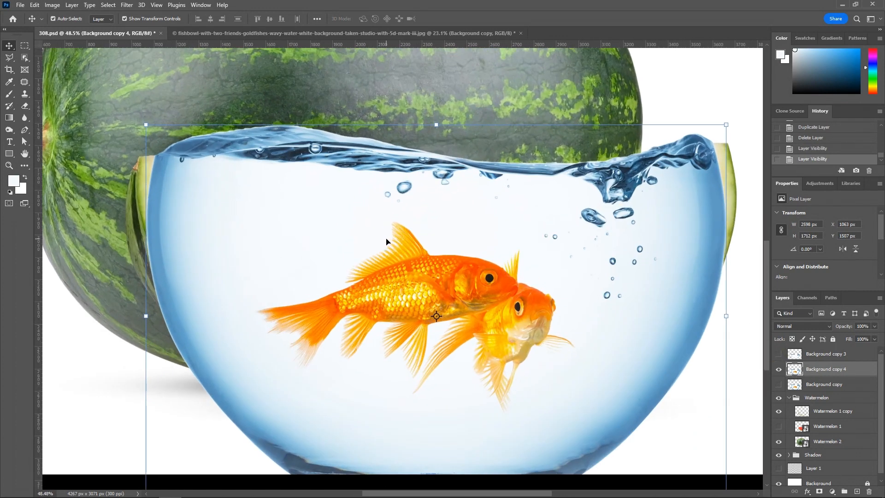
Outline both goldfish loosely with the Patch tool and mask Background copy 4 to that selection.
key("j")
mouse_move(371, 223)
left_mouse_down()
mouse_move(391, 211)
mouse_move(434, 228)
mouse_move(508, 235)
mouse_move(570, 302)
mouse_move(589, 362)
mouse_move(526, 431)
mouse_move(358, 414)
mouse_move(261, 354)
mouse_move(257, 290)
mouse_move(347, 245)
mouse_move(370, 222)
left_mouse_up()
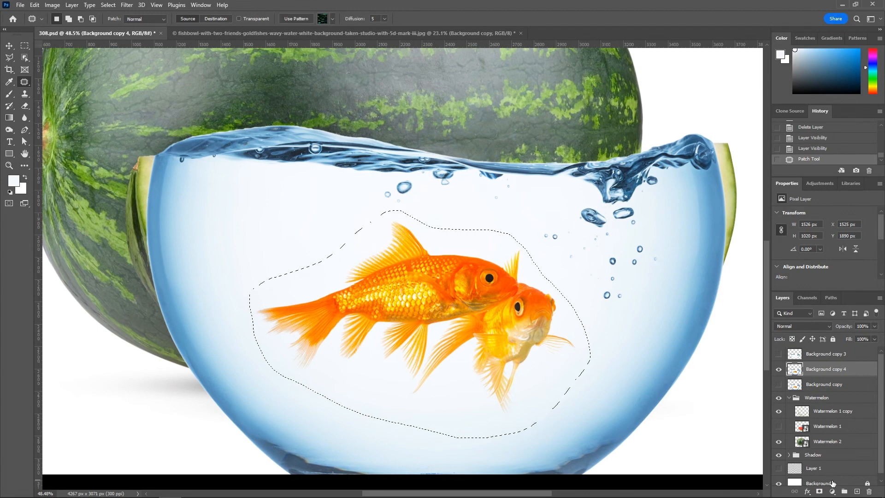
left_click(821, 492)
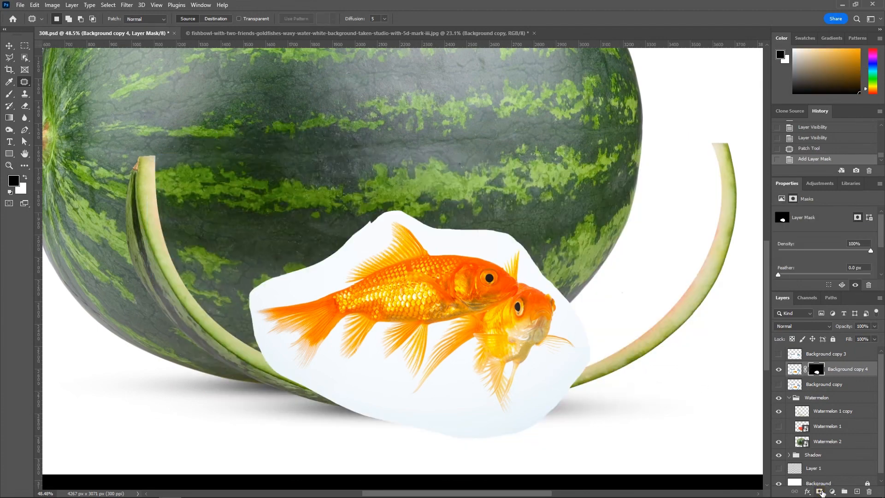
Show the Background copy 3 water again and bring the masked Background copy 4 layer above it.
left_click(780, 355)
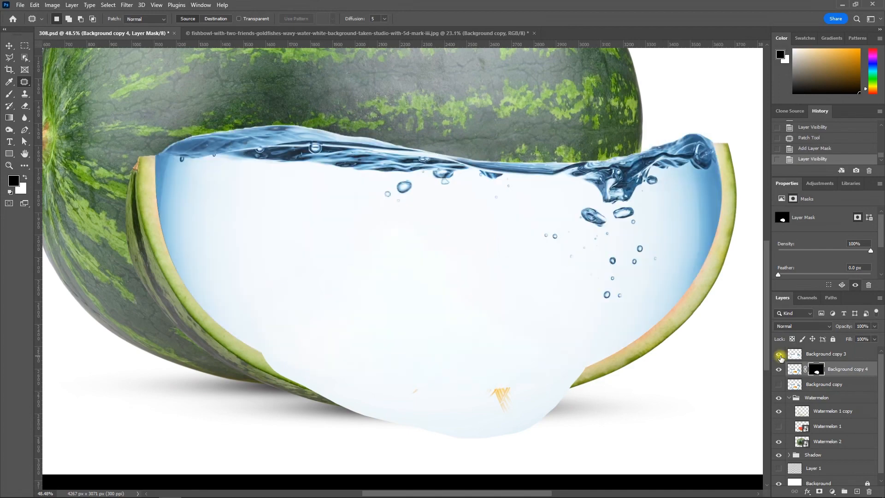
key("v")
key("ctrl+bracketright")
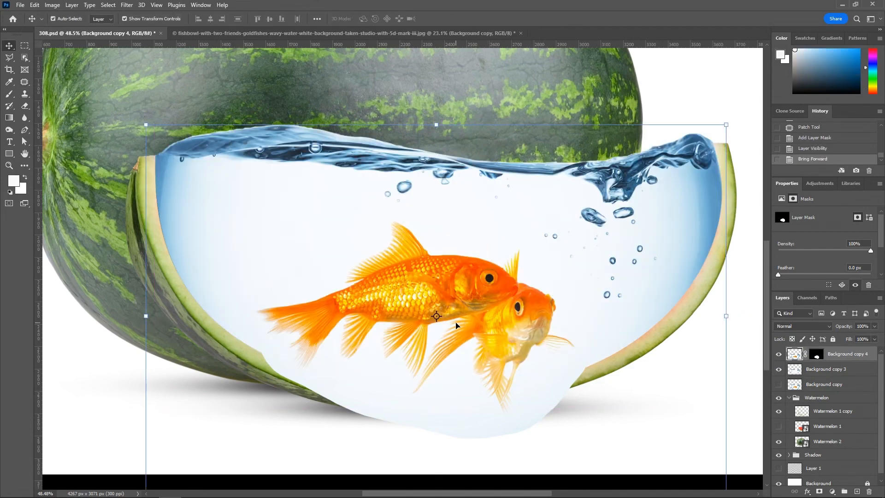
Scale the goldfish layer down to about 83.5% so it fits inside the rind, and apply the transform.
scroll(456, 326, "down", 2)
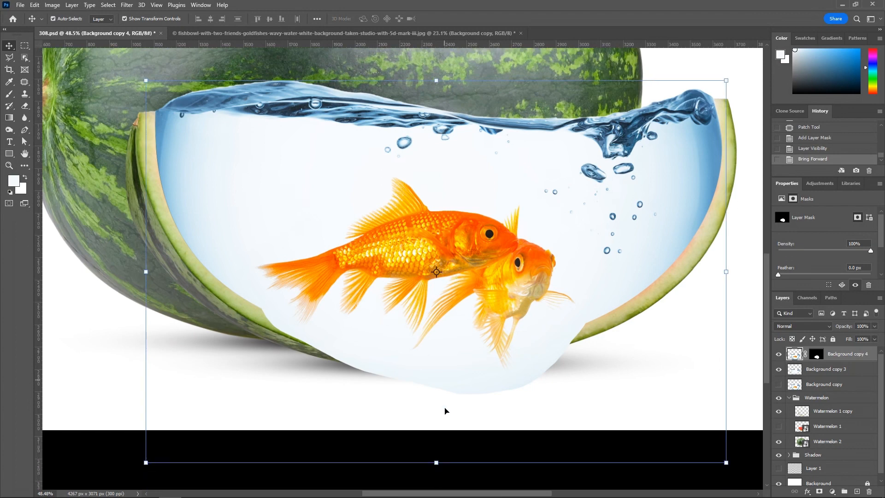
left_click_drag(435, 462, 430, 402)
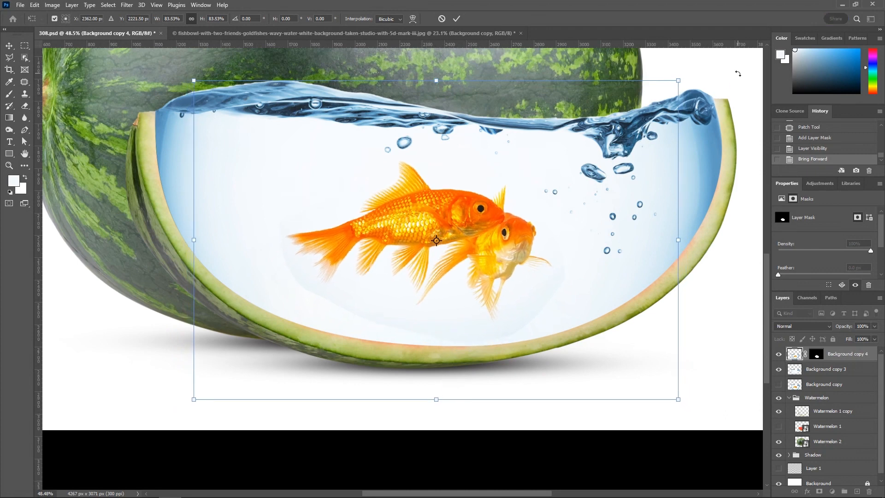
left_click(457, 18)
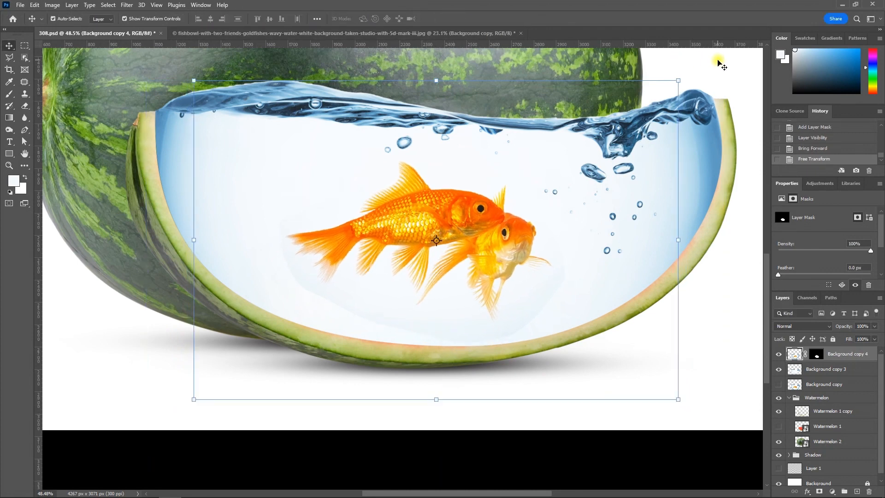
Try a lower opacity on the goldfish layer and restore it to 100%.
left_click(445, 232)
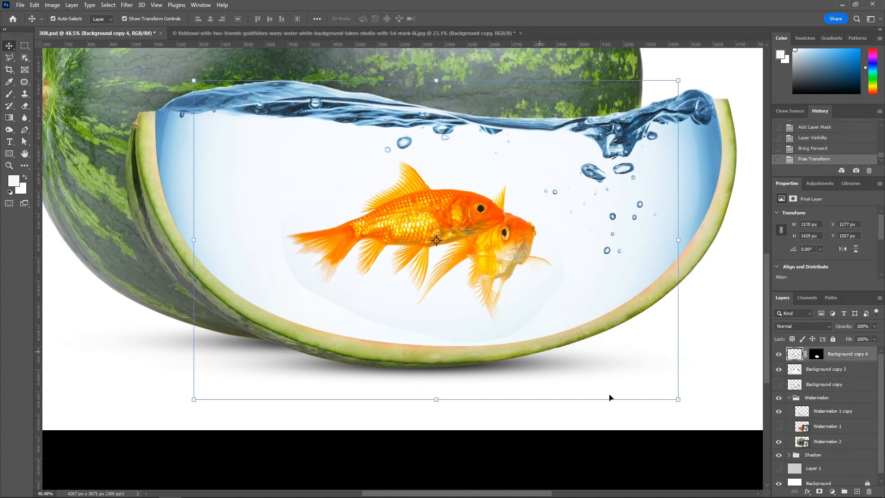
left_click_drag(848, 329, 845, 329)
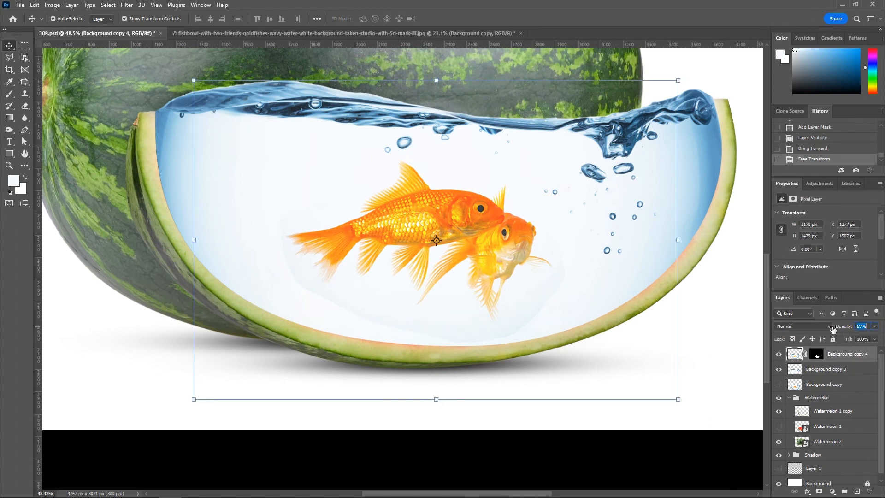
left_click_drag(827, 327, 856, 329)
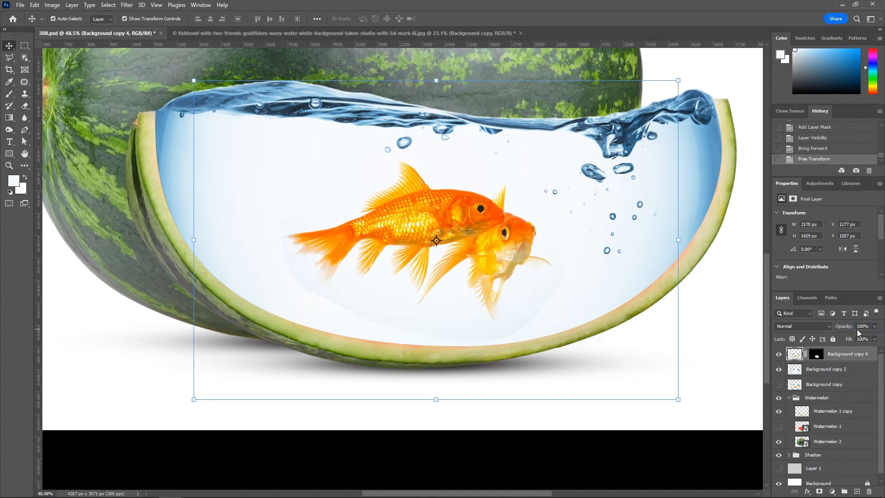
Select both goldfish with the Object Selection tool and delete the loose layer mask from Background copy 4.
left_click(24, 58)
left_click_drag(279, 145, 574, 330)
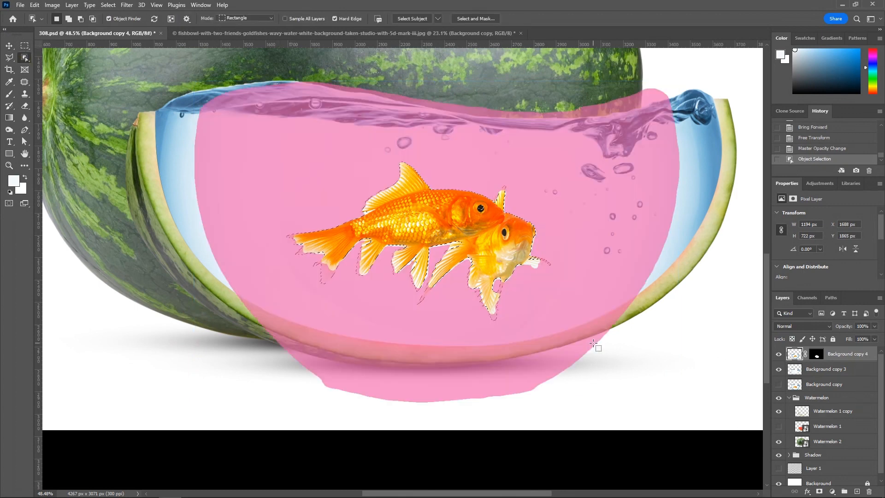
left_click(870, 491)
left_click(447, 181)
left_click(807, 492)
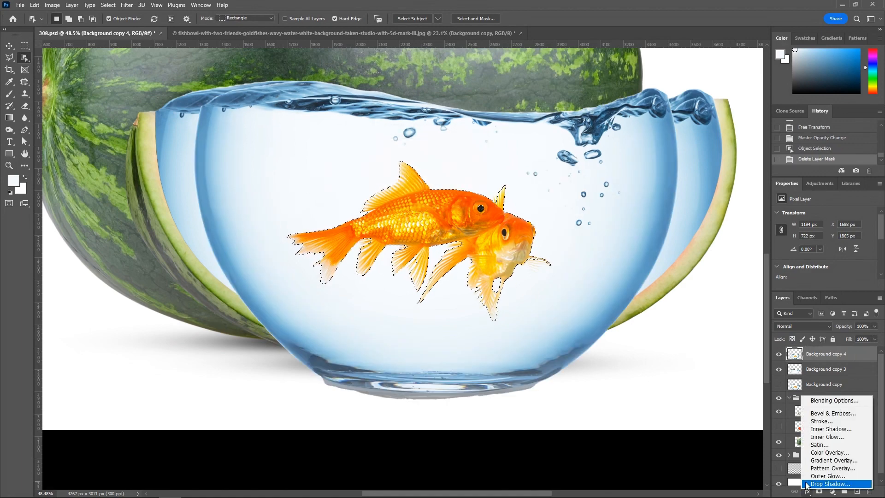
key("Escape")
left_click(11, 49)
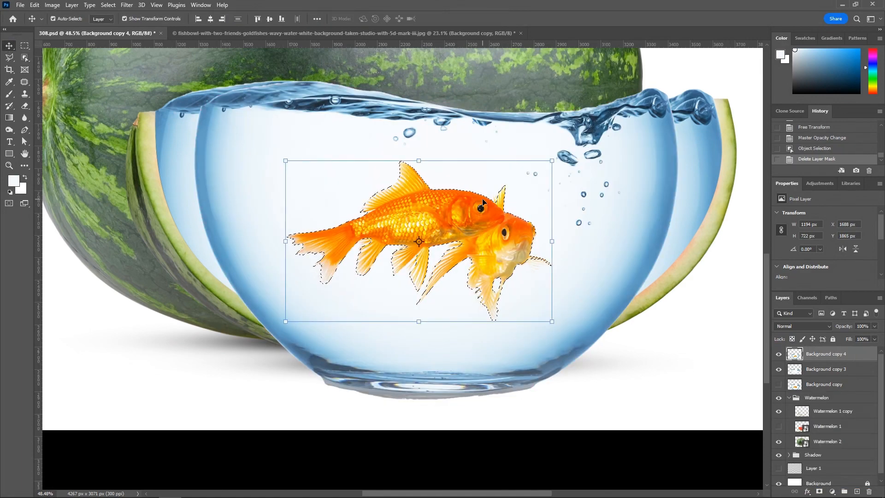
key("b")
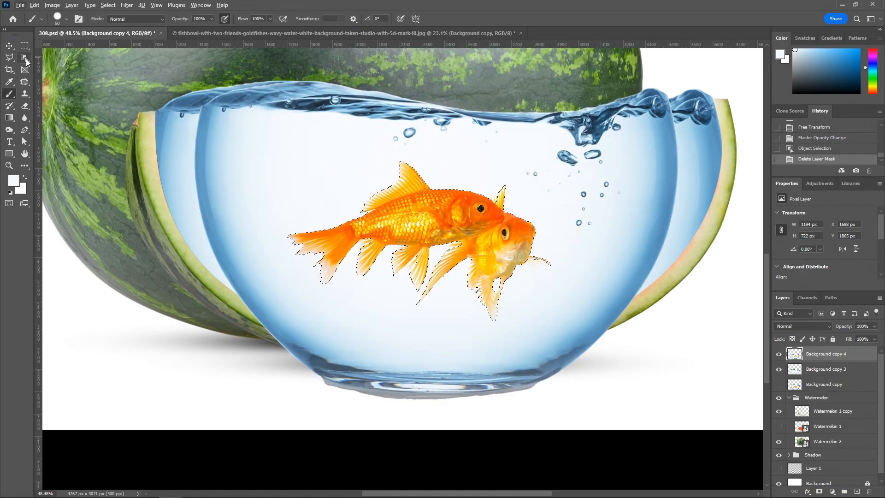
Refine the goldfish selection with Quick Selection, mask Background copy 4 to it, and shift the fish slightly down.
key("w")
key("shift+w")
left_click(479, 209)
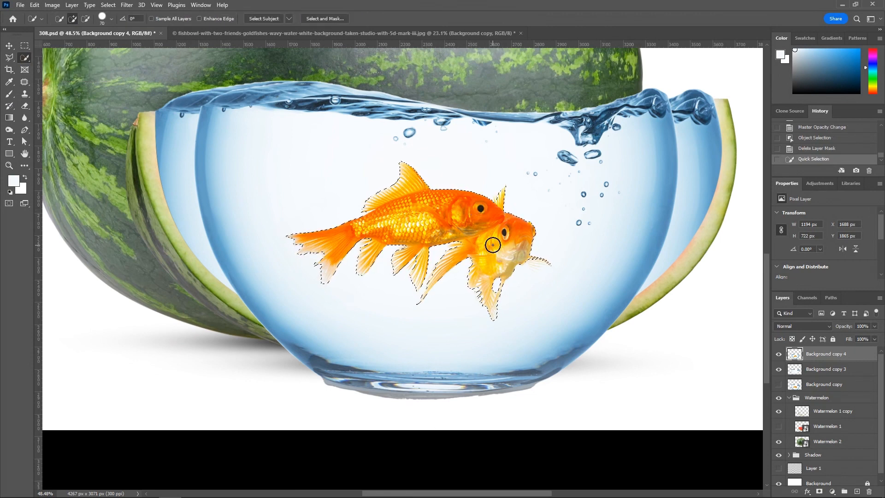
left_click(819, 491)
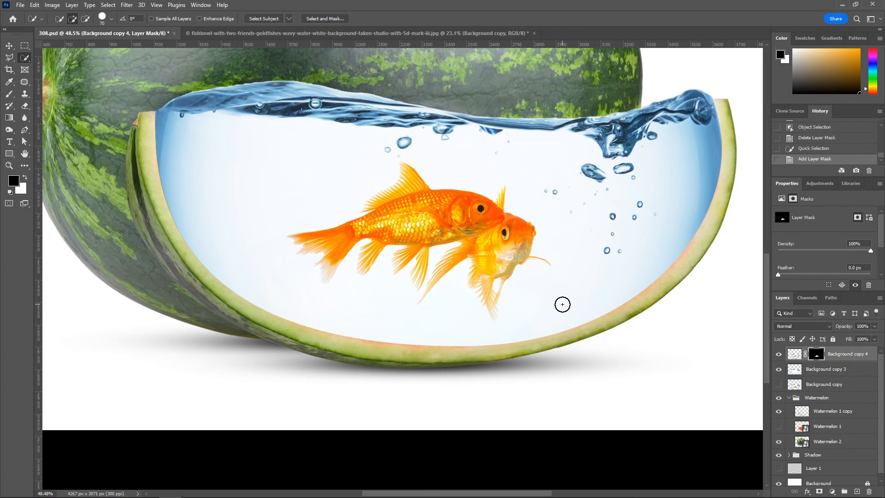
key("v")
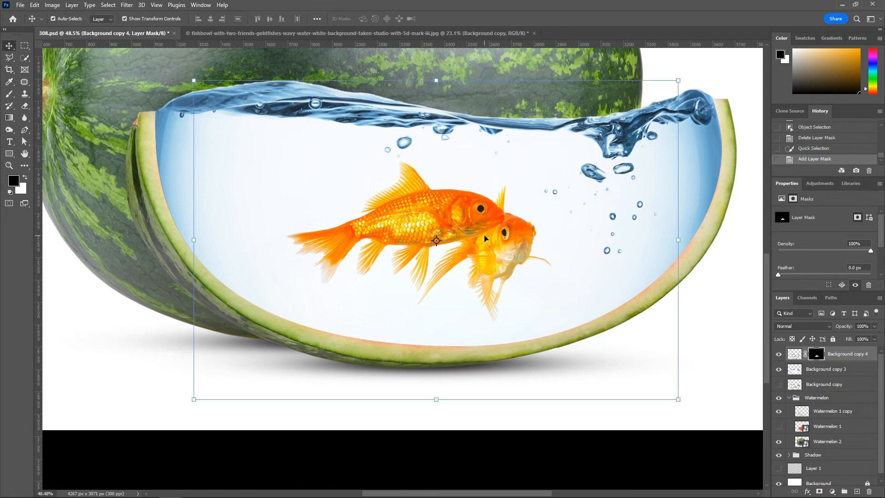
left_click_drag(484, 240, 486, 247)
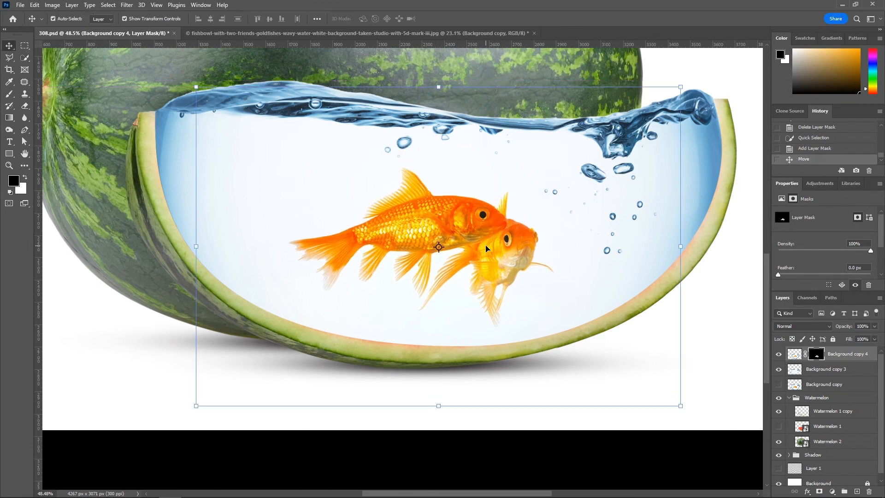
Set the opacity of the Background copy 3 water layer to 70%.
left_click(840, 369)
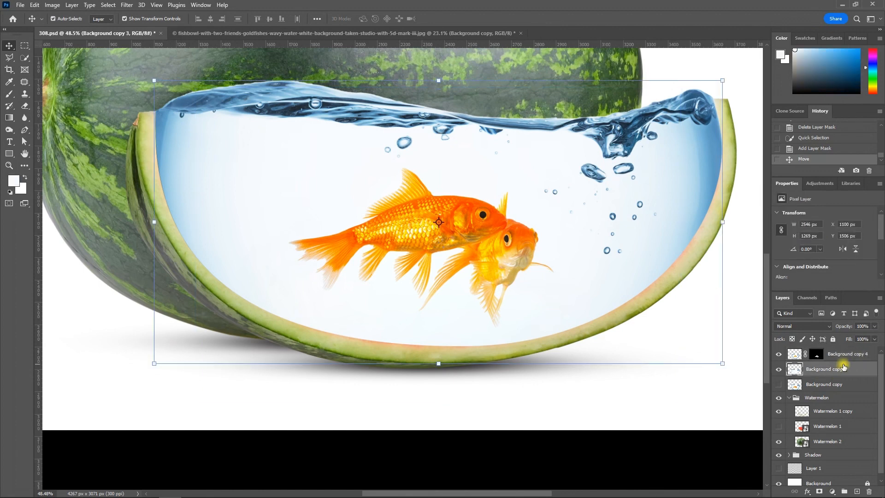
left_click_drag(844, 327, 829, 326)
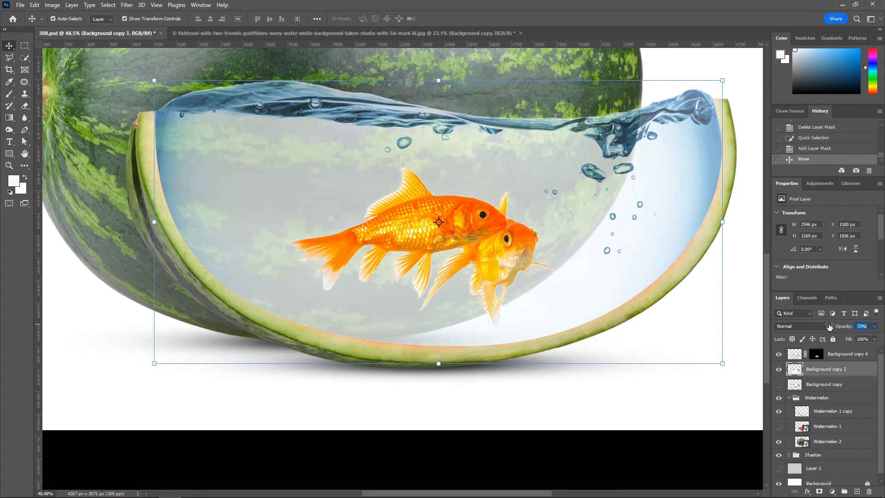
left_click(861, 326)
type("70")
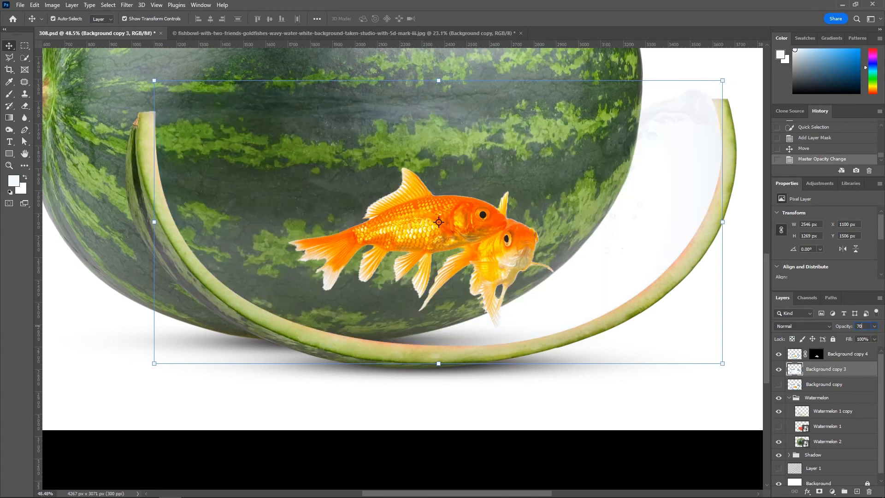
Set the opacity of the Background copy 4 goldfish layer to 70% and deselect it.
left_click(841, 354)
left_click(859, 326)
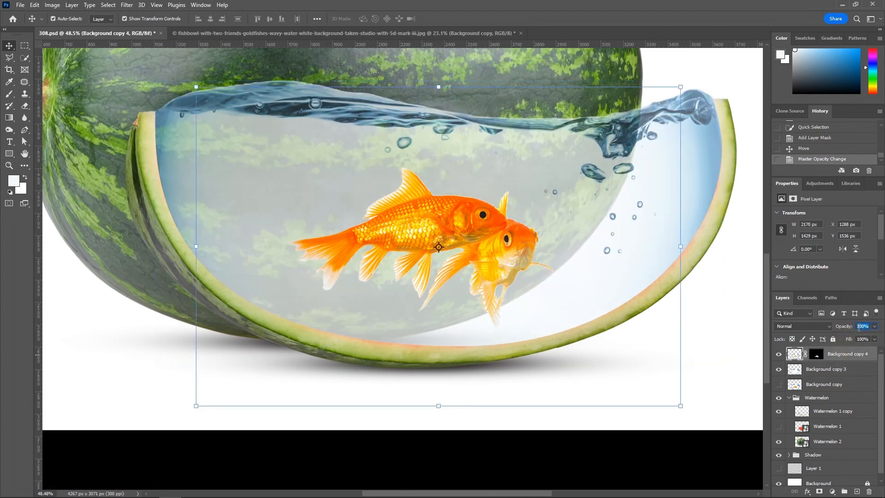
type("50")
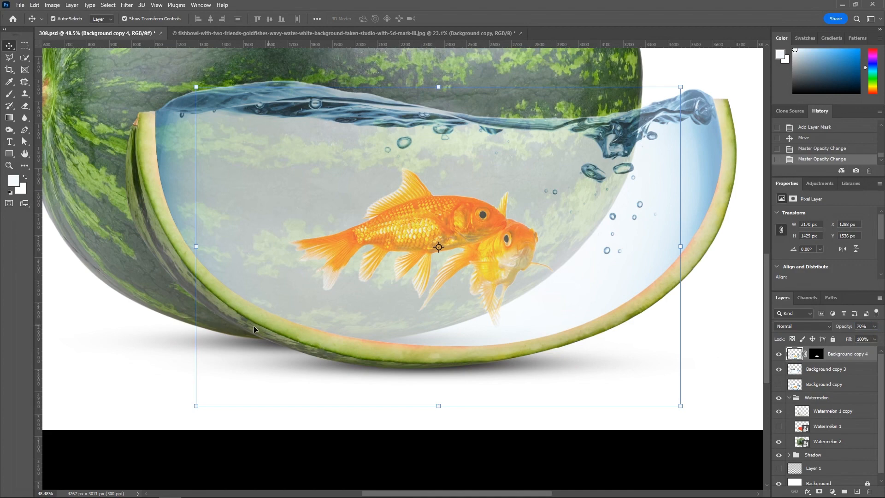
left_click(132, 343)
key("ctrl+0")
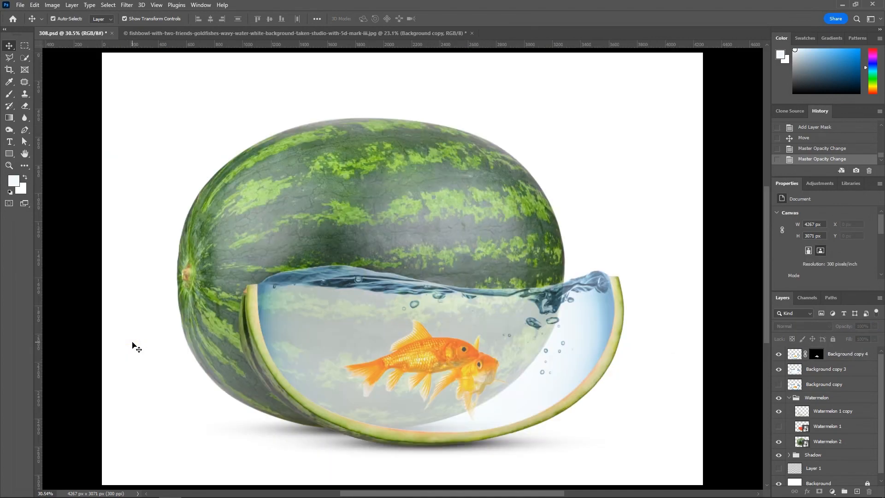
Set the Background copy 4 goldfish layer's opacity to 80% and deselect it.
left_click(842, 353)
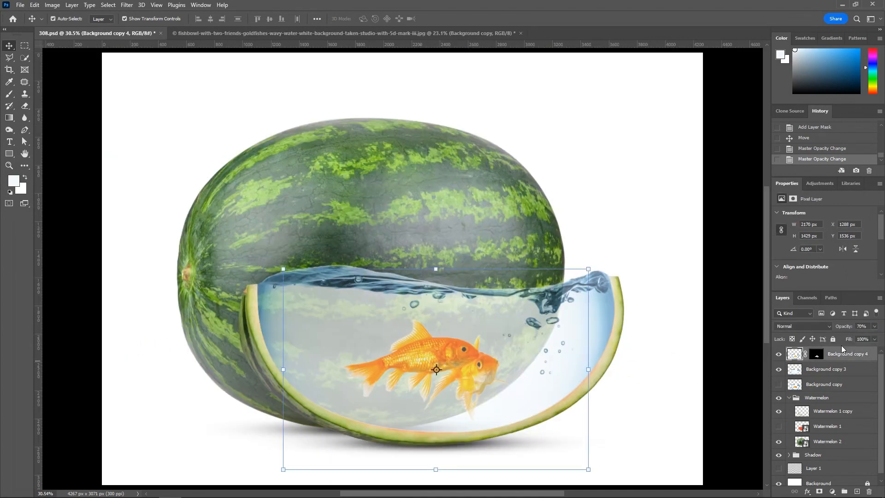
left_click(860, 326)
type("60")
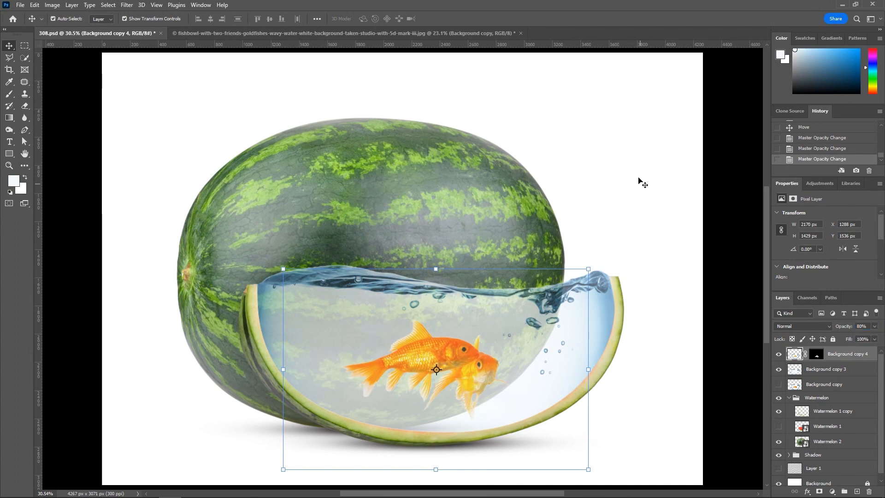
left_click(642, 149)
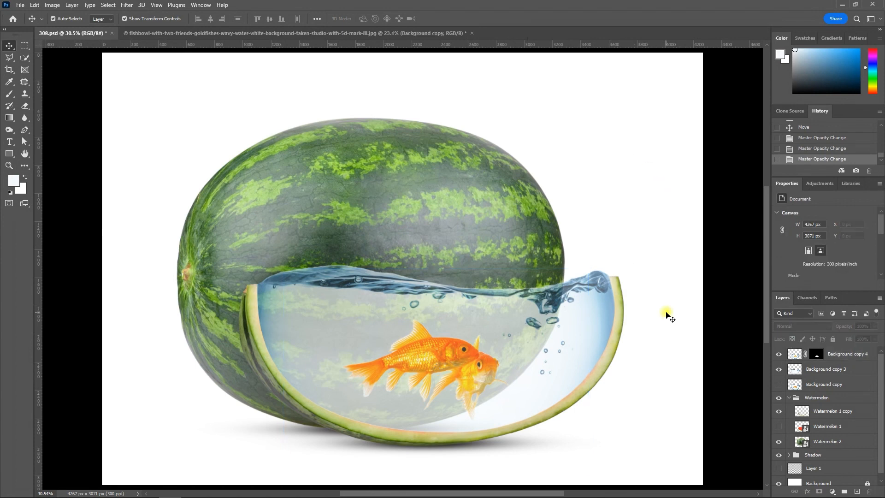
key("ctrl")
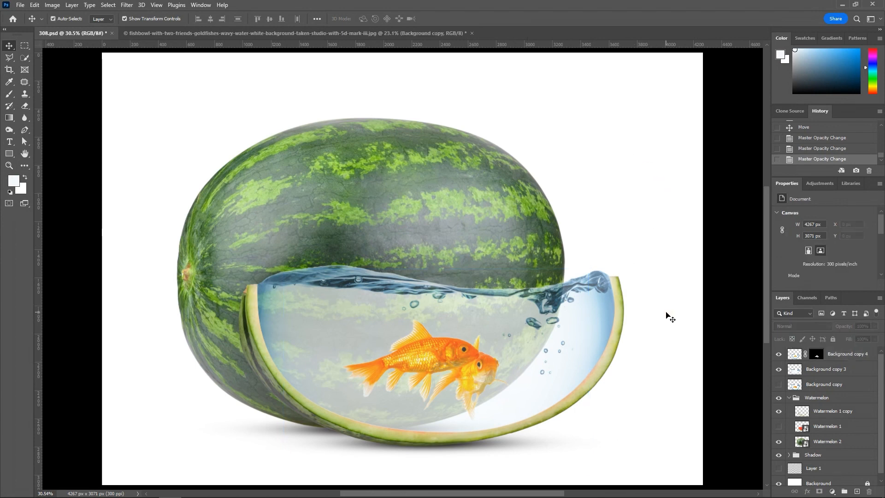